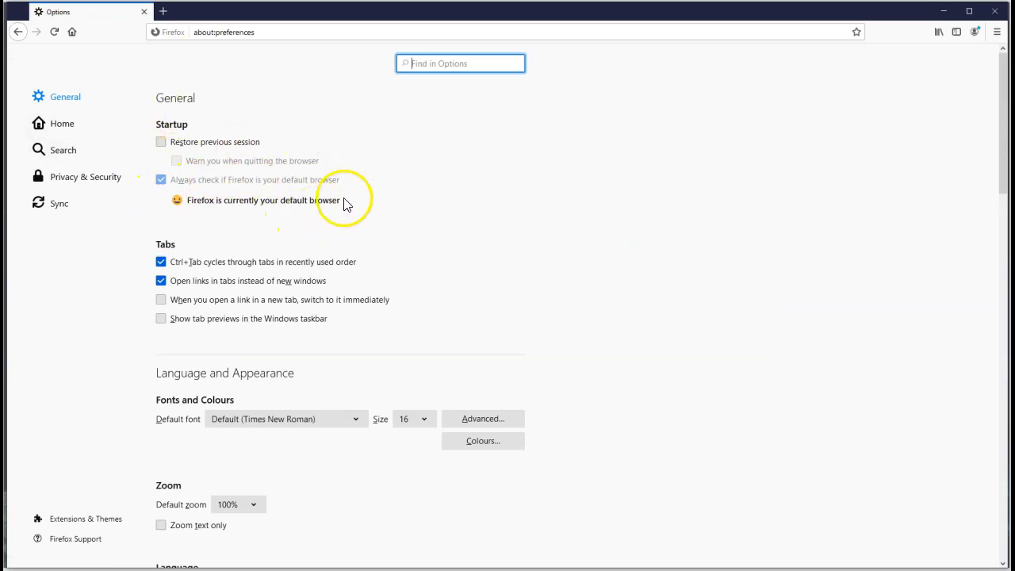
- In the file handling settings for applications, set the action for Portable Document Format (PDF) to Save File
scroll(230, 234, "down", 5)
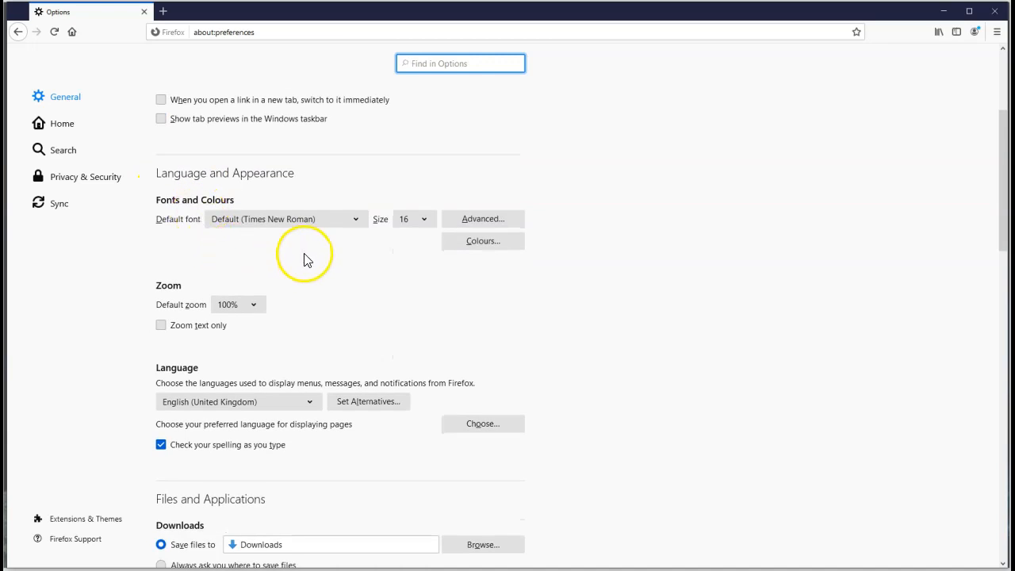
scroll(313, 254, "down", 4)
scroll(316, 222, "down", 1)
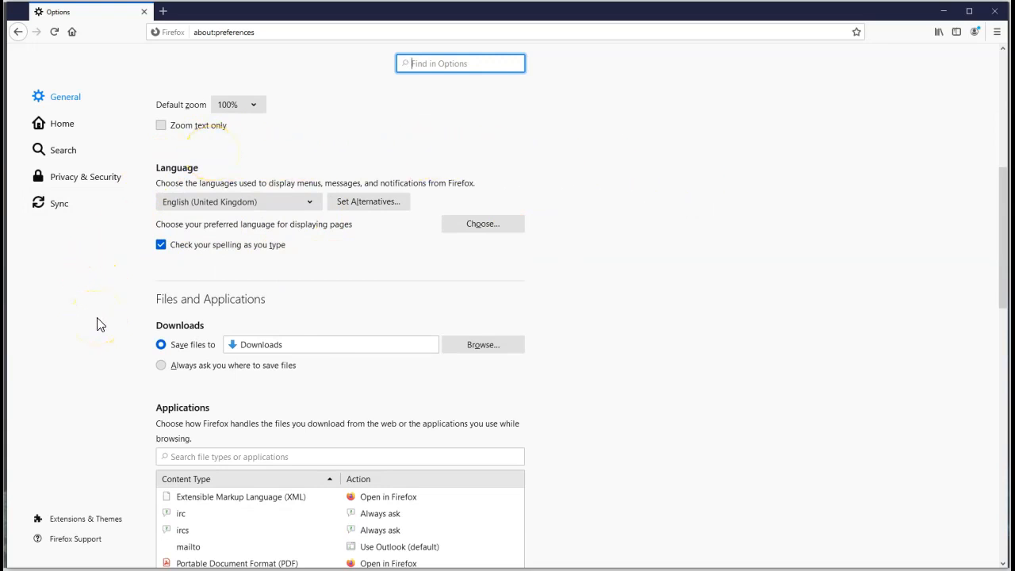
scroll(668, 331, "down", 3)
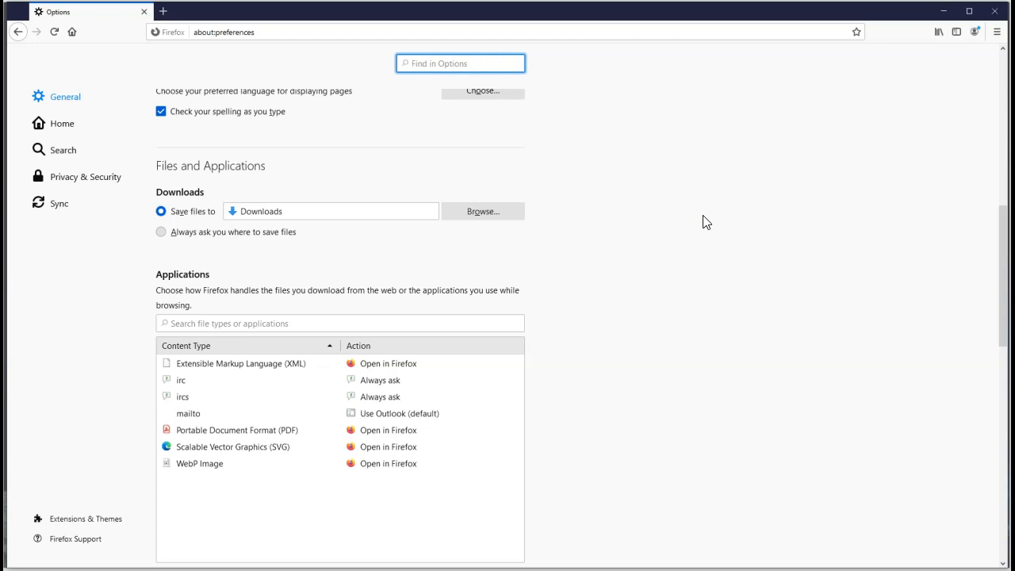
scroll(535, 256, "down", 2)
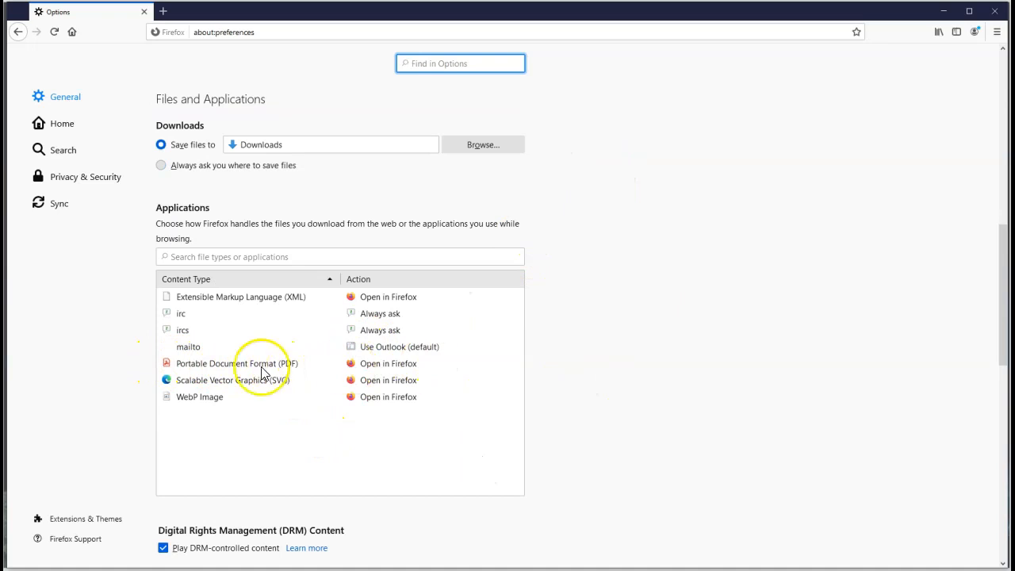
left_click(410, 365)
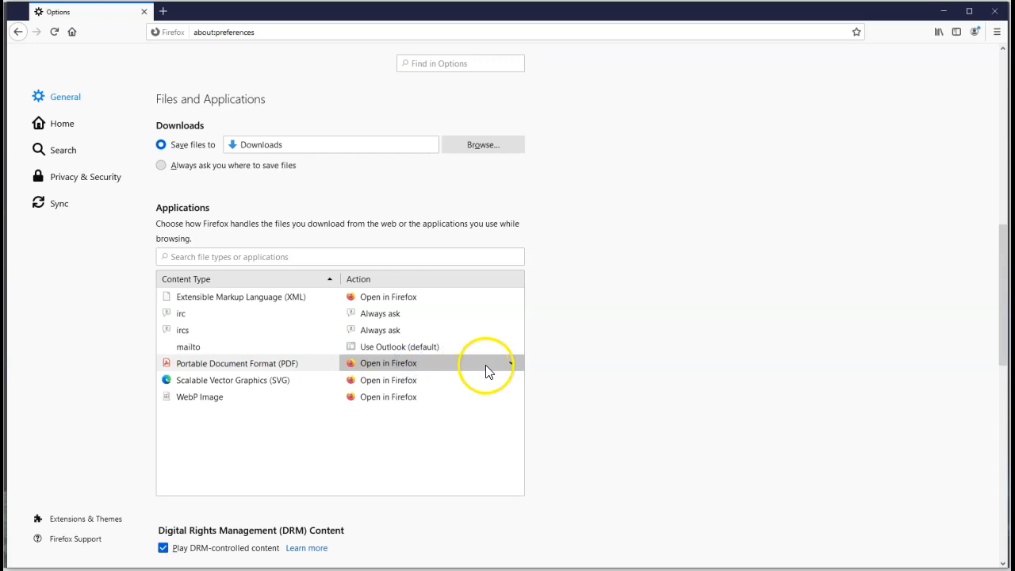
left_click(516, 364)
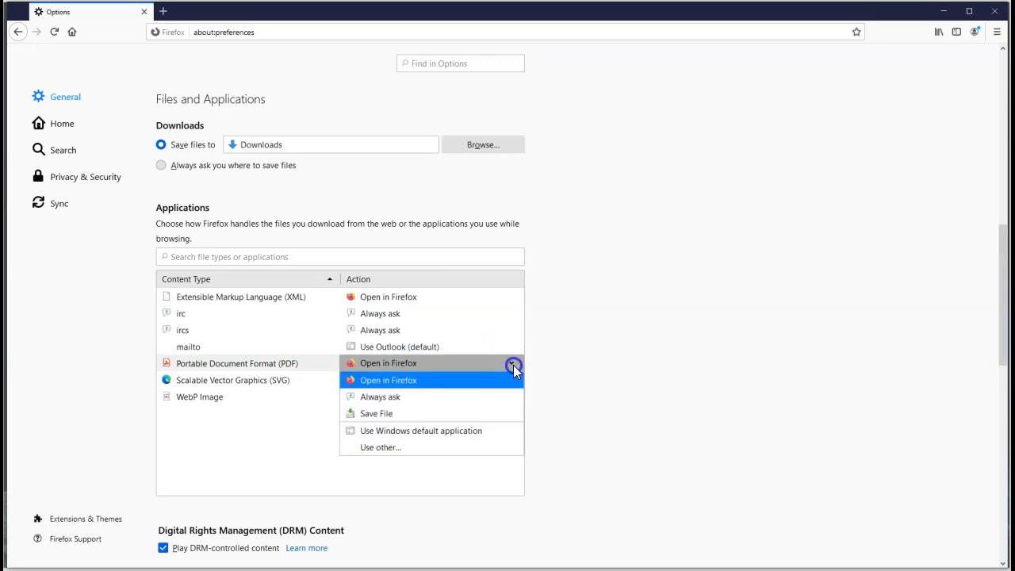
left_click(386, 414)
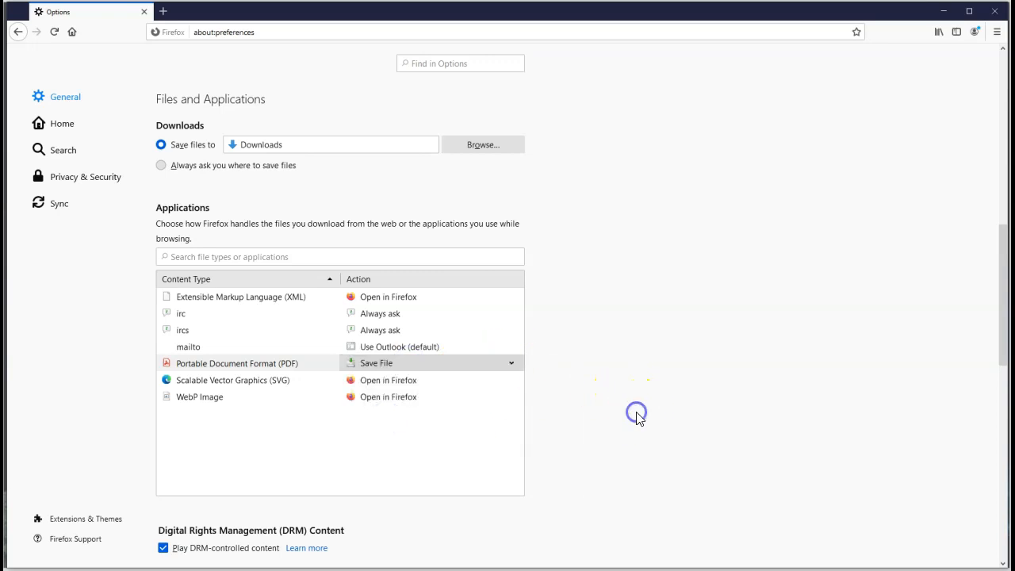
- Enable DNS over HTTPS in the network connection settings, keeping Cloudflare (Default) as provider, and save the change
scroll(640, 419, "down", 3)
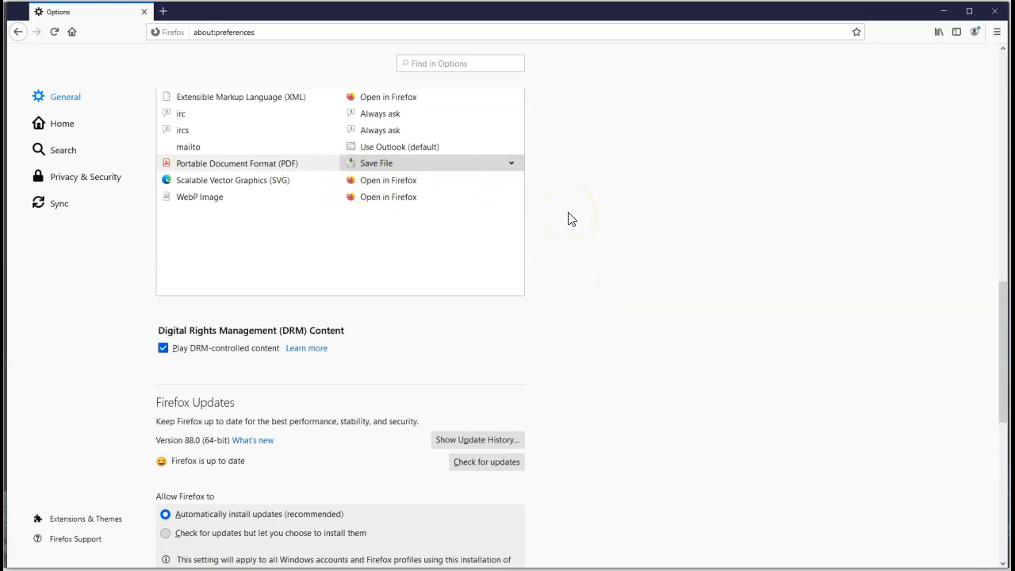
scroll(571, 219, "down", 3)
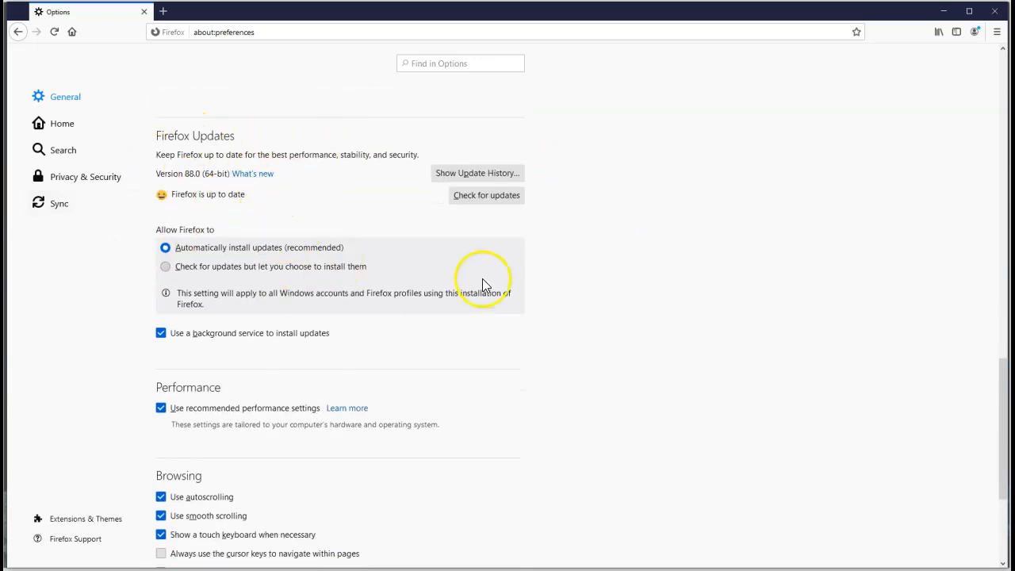
scroll(491, 277, "down", 3)
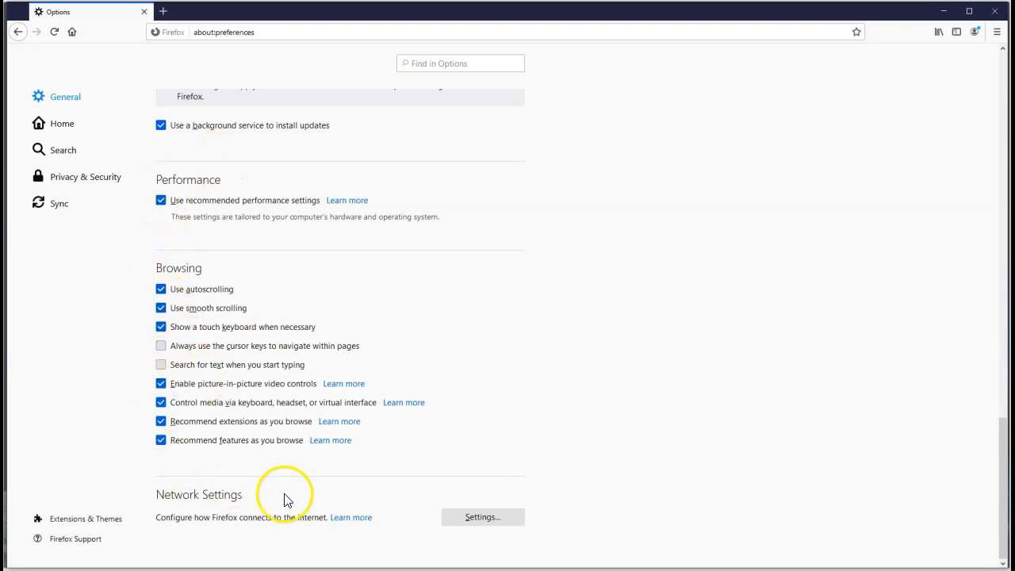
left_click(479, 520)
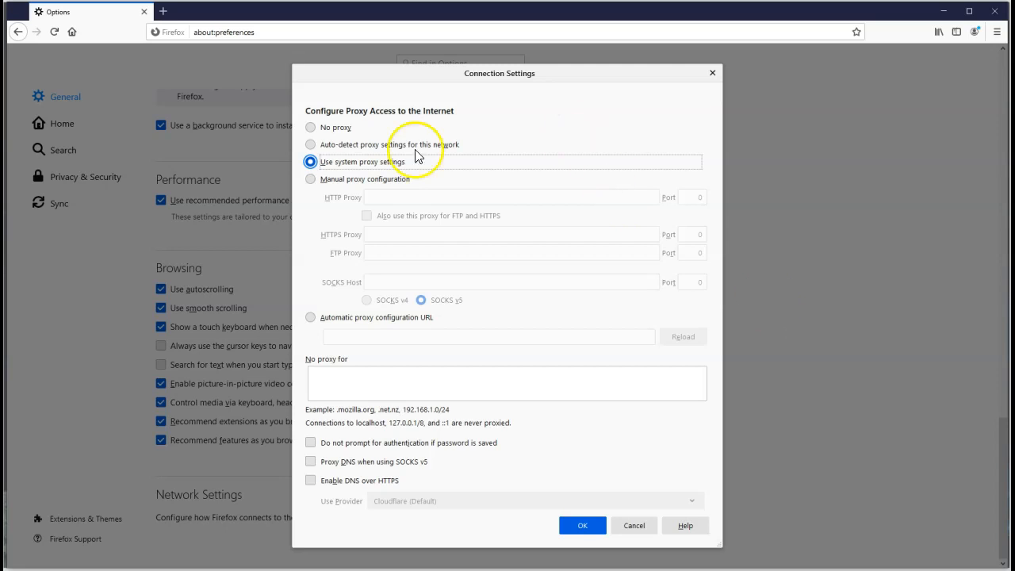
left_click(310, 481)
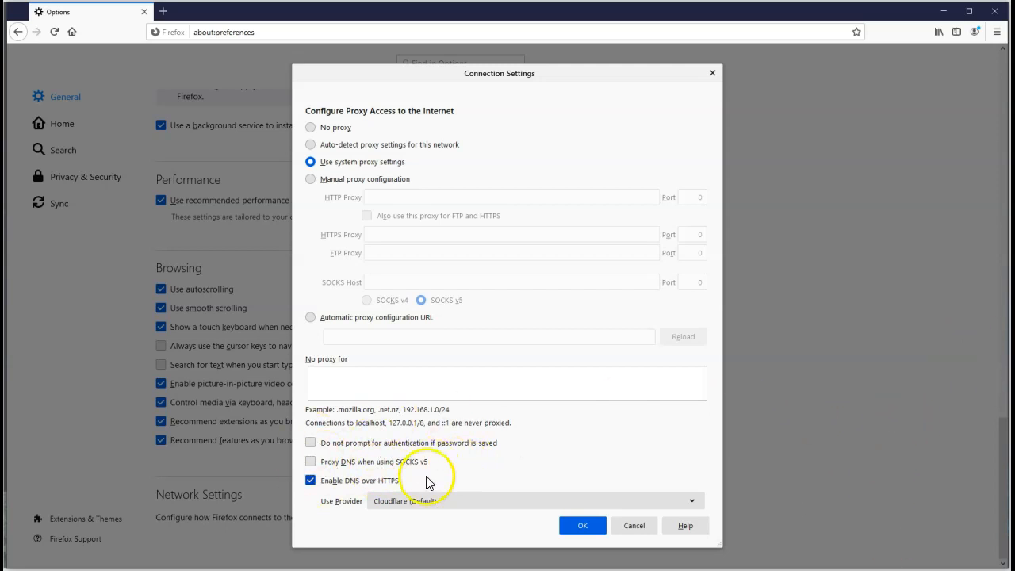
left_click(585, 531)
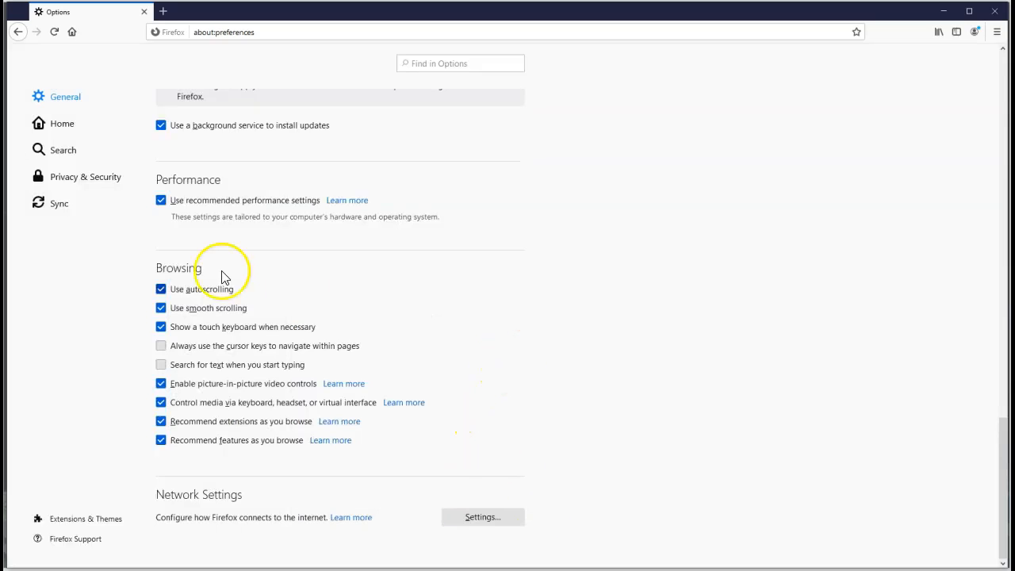
- In the Home settings, set both the homepage and new windows and the new tabs to Blank Page
left_click(51, 124)
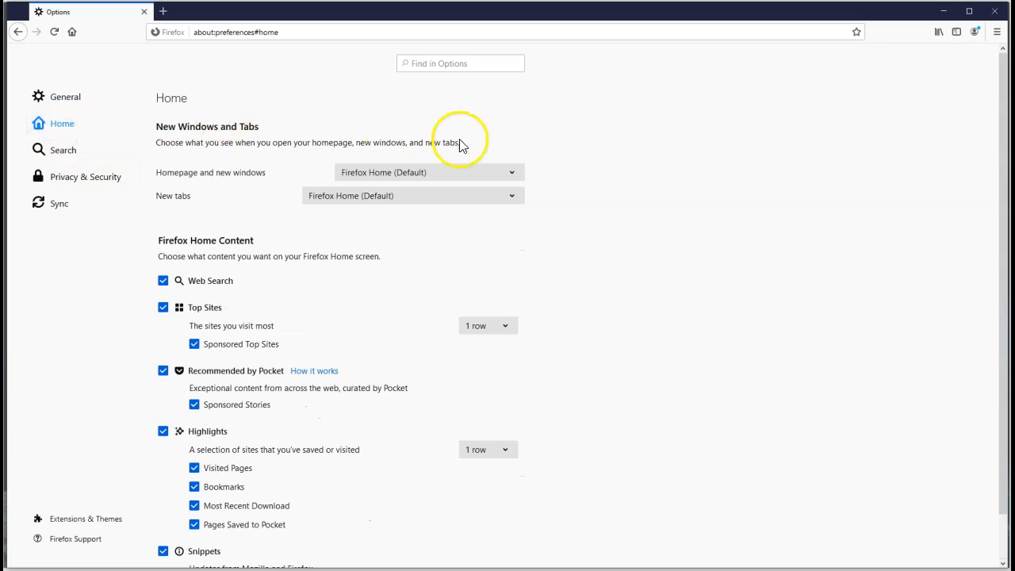
left_click(512, 173)
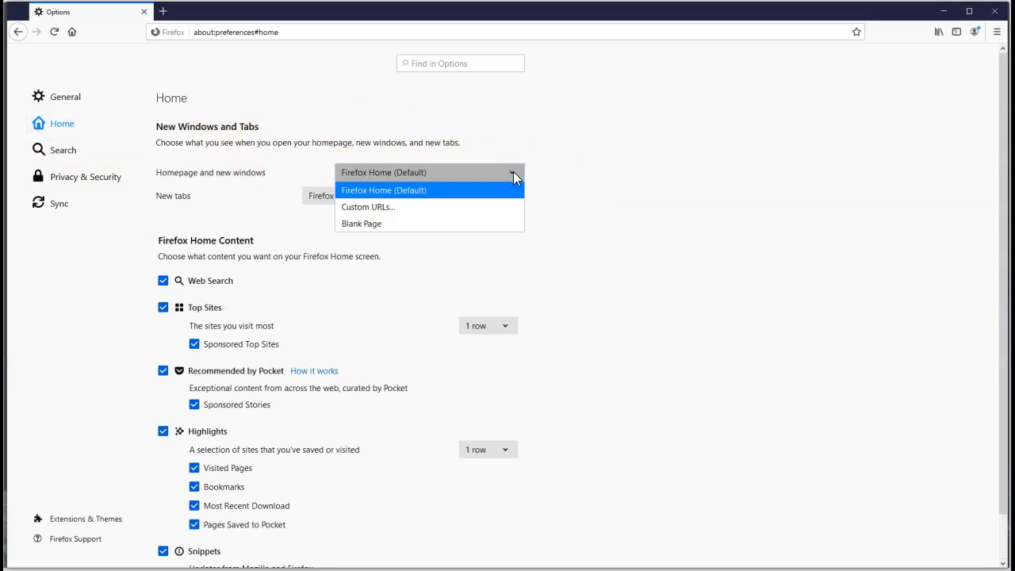
left_click(358, 225)
left_click(512, 196)
left_click(329, 235)
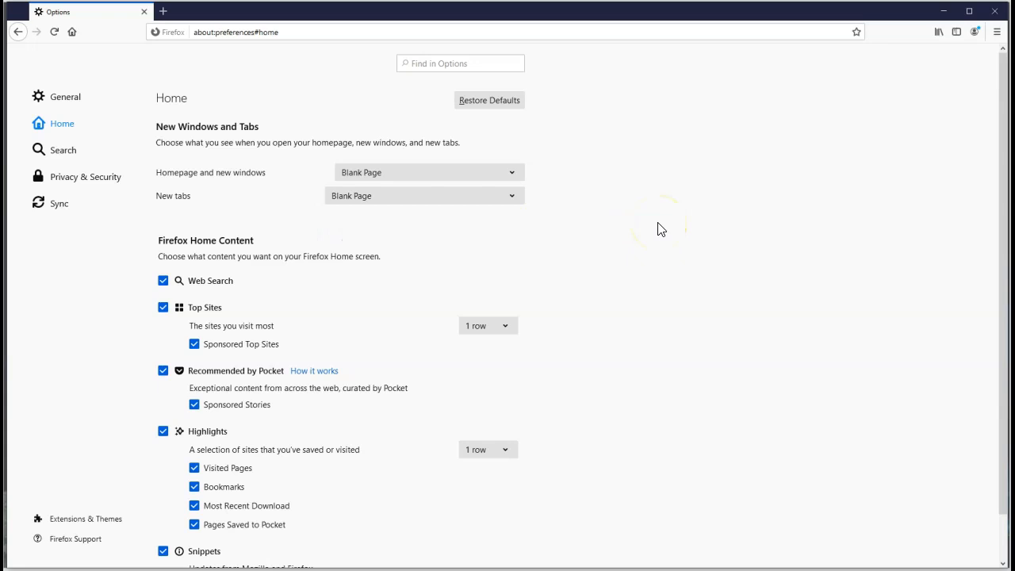
left_click(514, 172)
left_click(714, 177)
- Turn off Web Search, Top Sites, Recommended by Pocket, Highlights and Snippets in the Firefox Home content
left_click(163, 282)
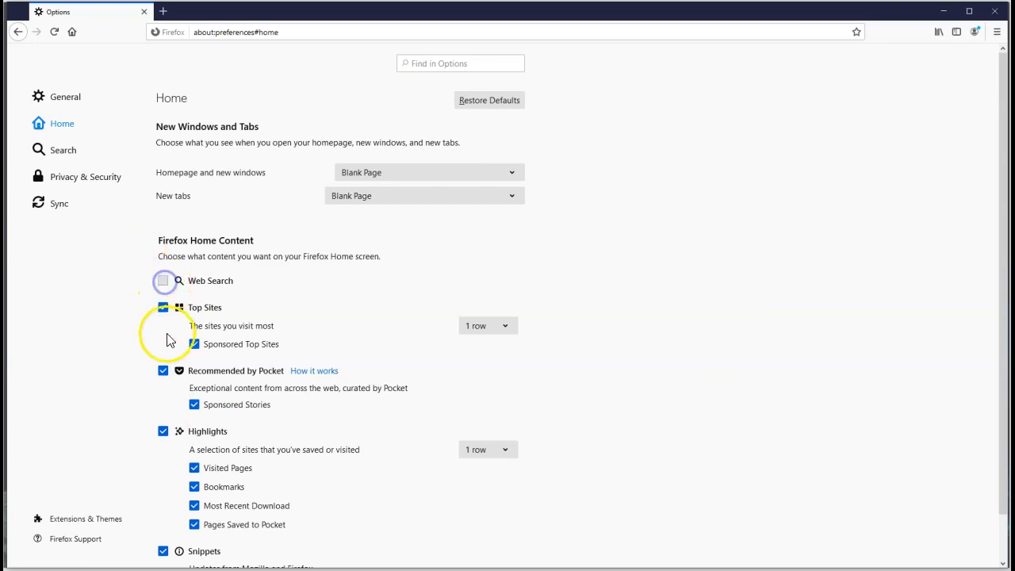
left_click(163, 308)
left_click(164, 370)
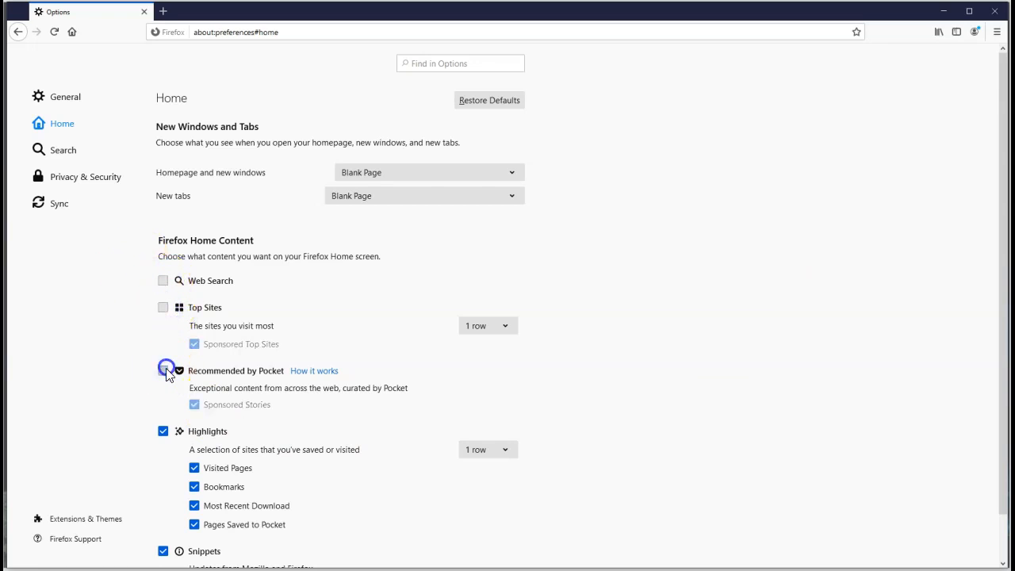
left_click(162, 431)
left_click(163, 551)
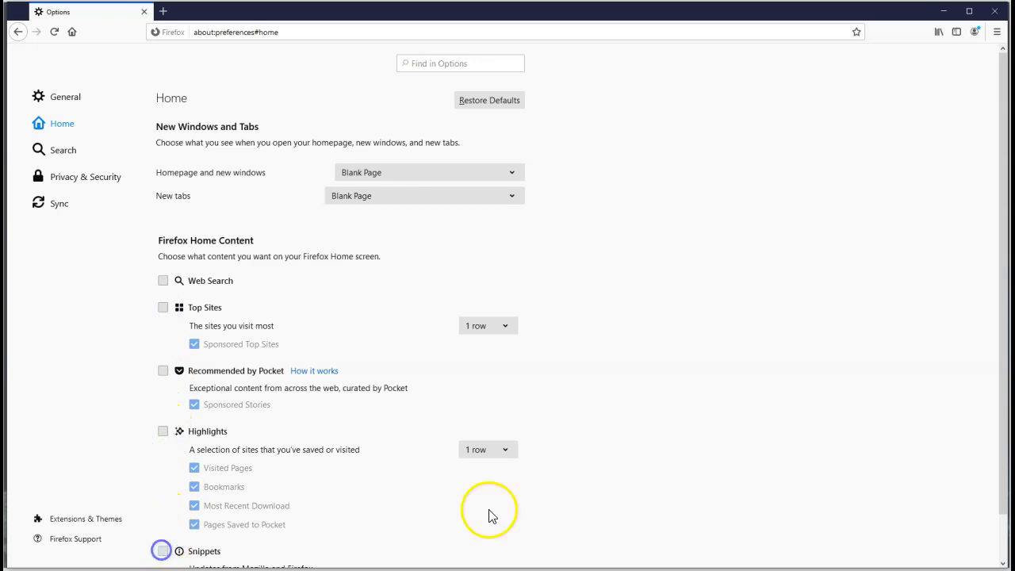
scroll(762, 365, "down", 1)
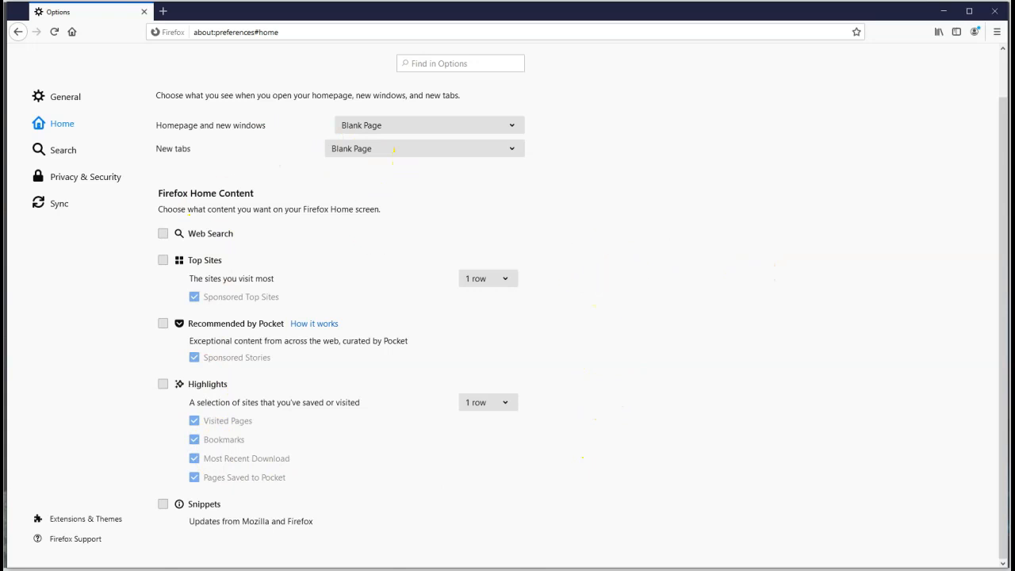
- In the Search settings, choose to add a separate search bar in the toolbar
left_click(45, 151)
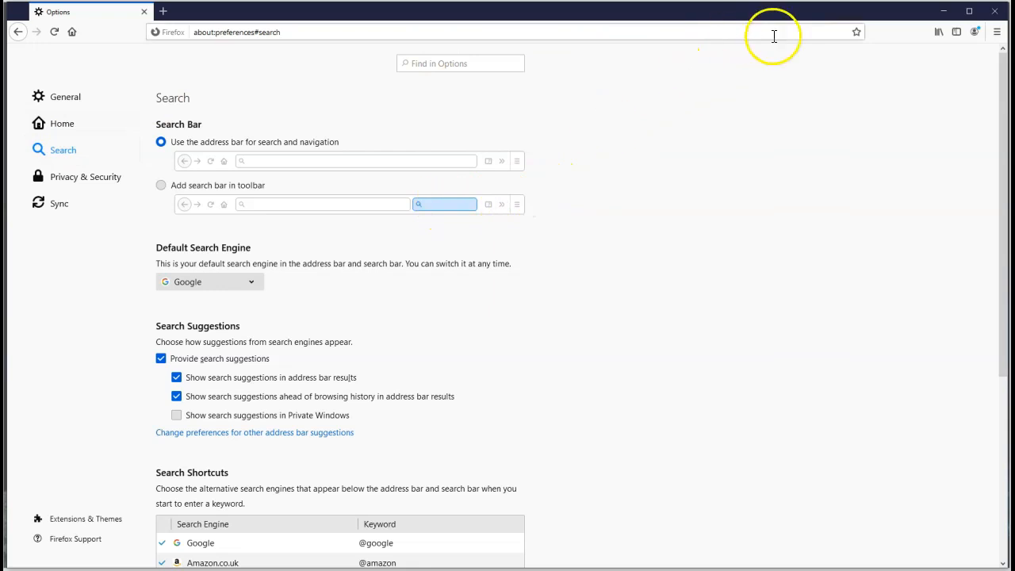
left_click(160, 185)
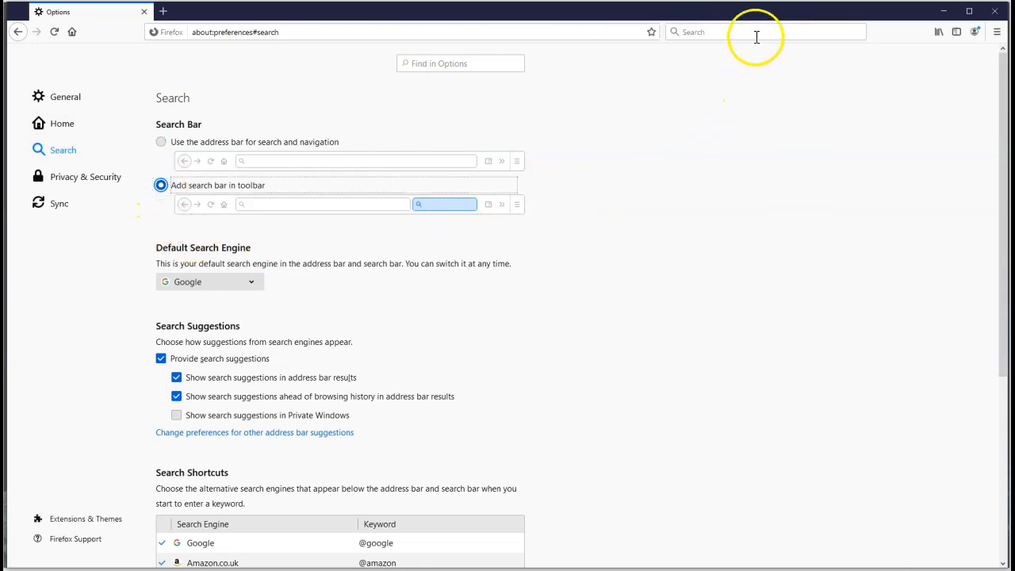
- Set the default search engine to DuckDuckGo and turn off search suggestions
left_click(251, 282)
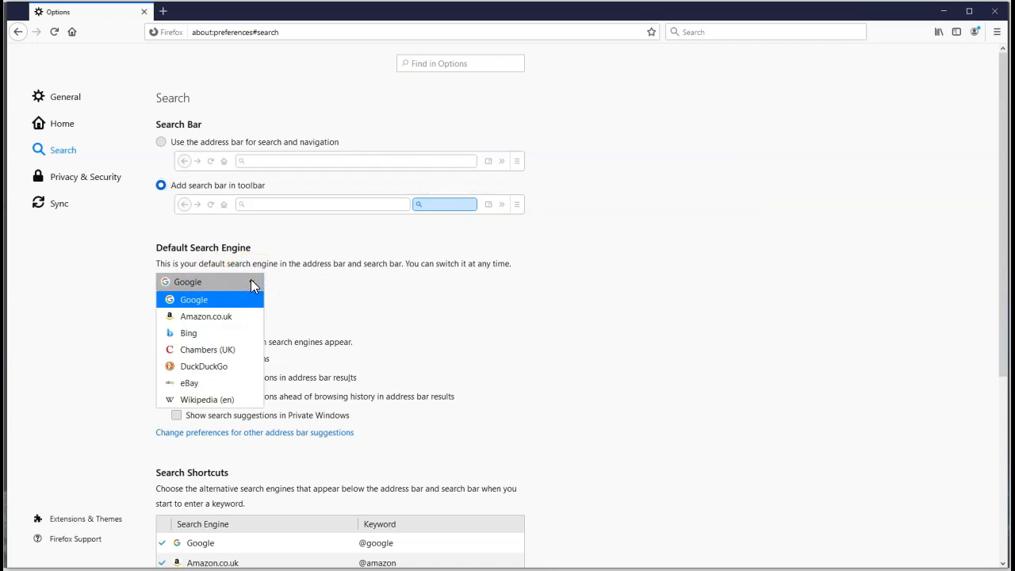
left_click(204, 367)
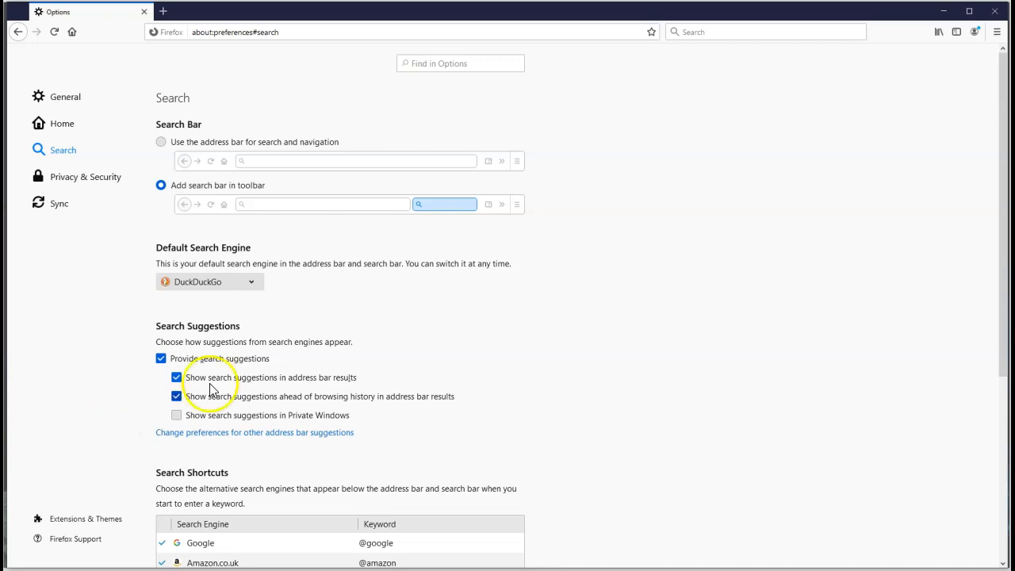
left_click(161, 359)
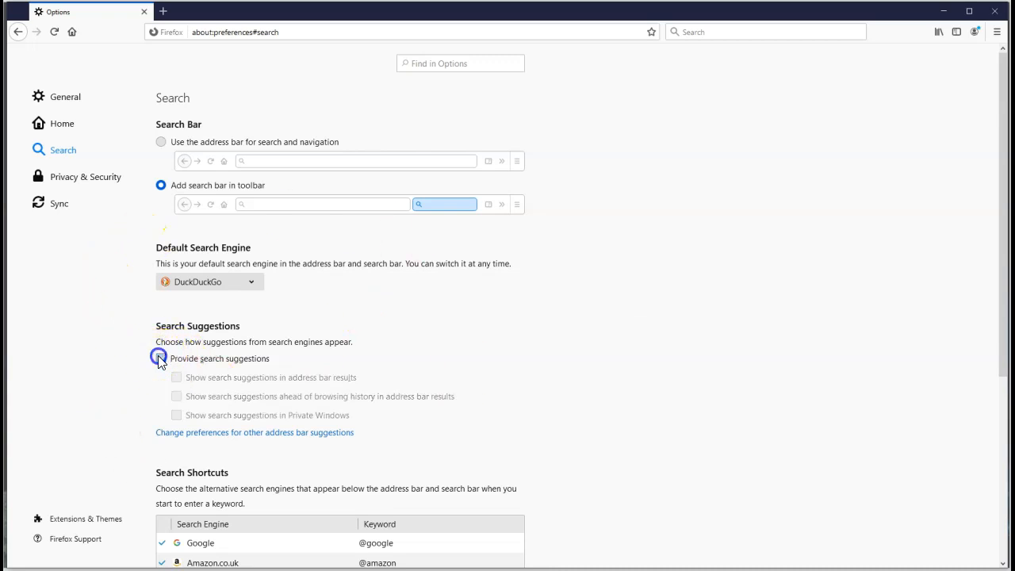
- Disable the search shortcuts for History, Tabs, Bookmarks, Wikipedia (en), eBay, Chambers (UK) and Bing
scroll(397, 351, "down", 7)
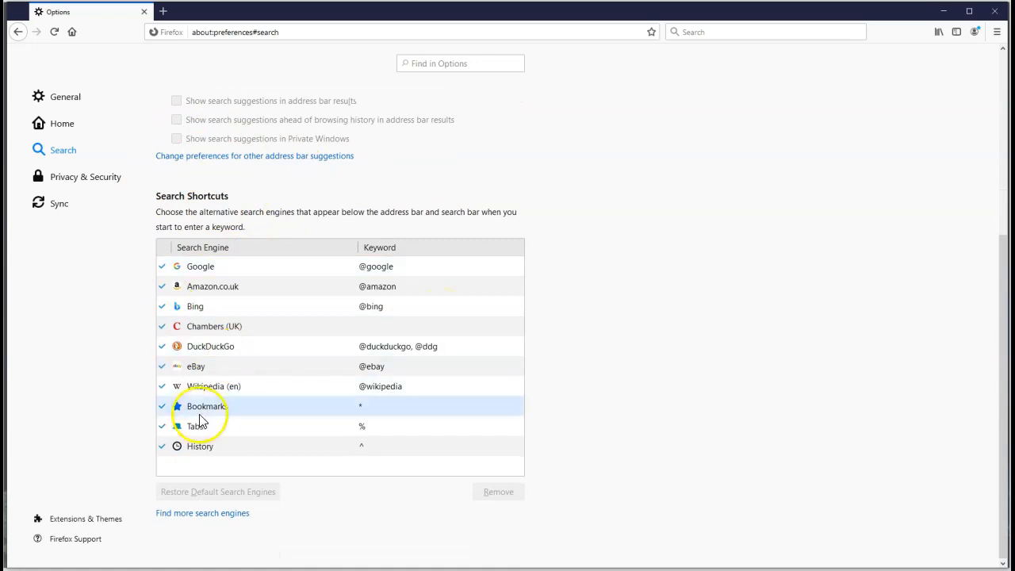
left_click(164, 449)
left_click(163, 427)
left_click(161, 406)
left_click(162, 387)
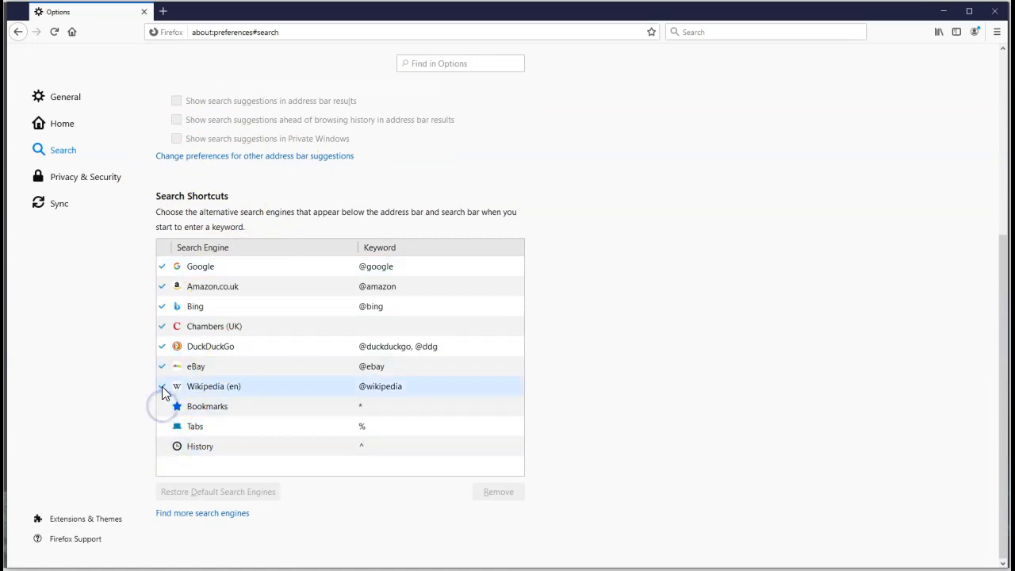
left_click(163, 326)
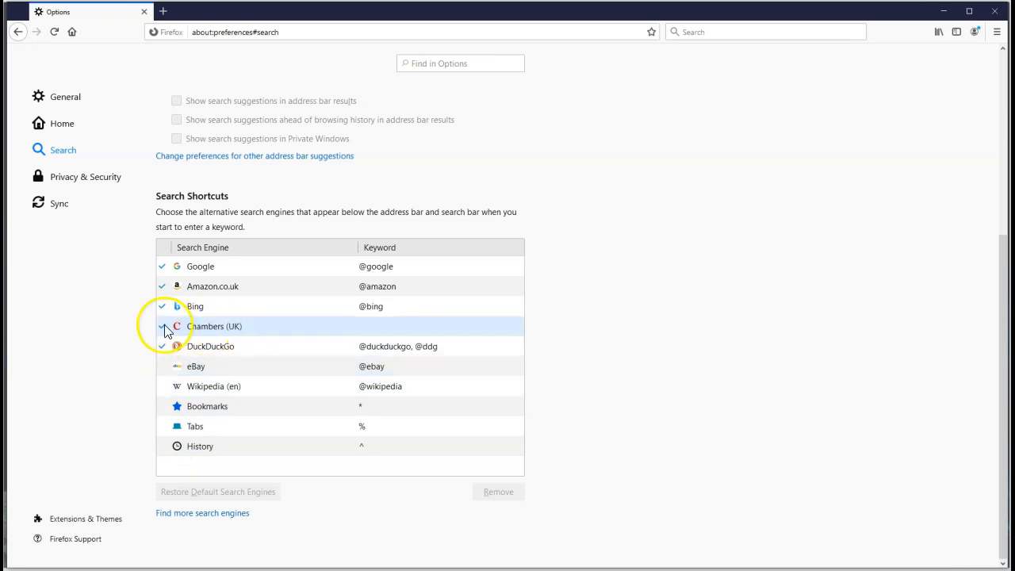
left_click(165, 308)
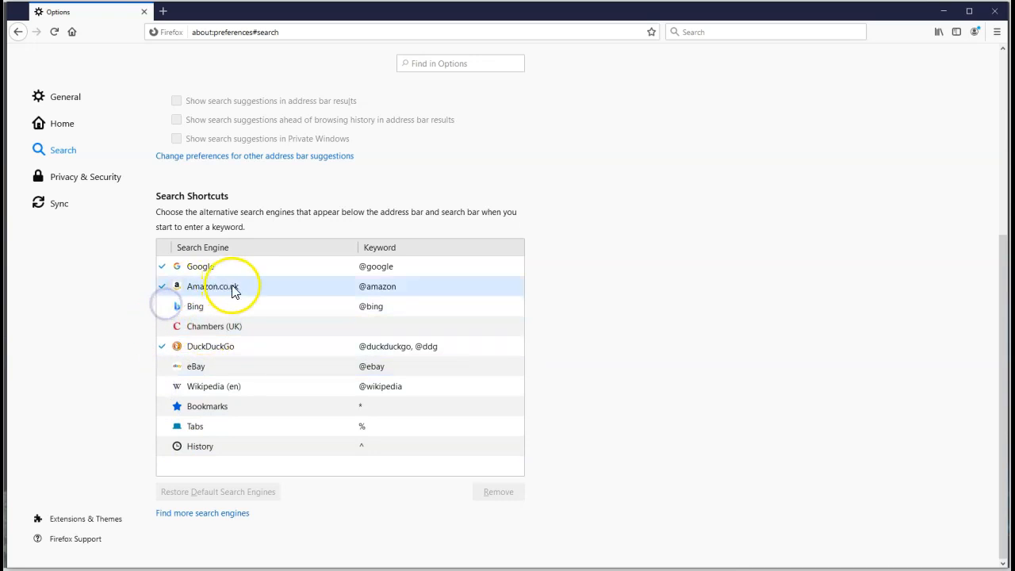
left_click(711, 280)
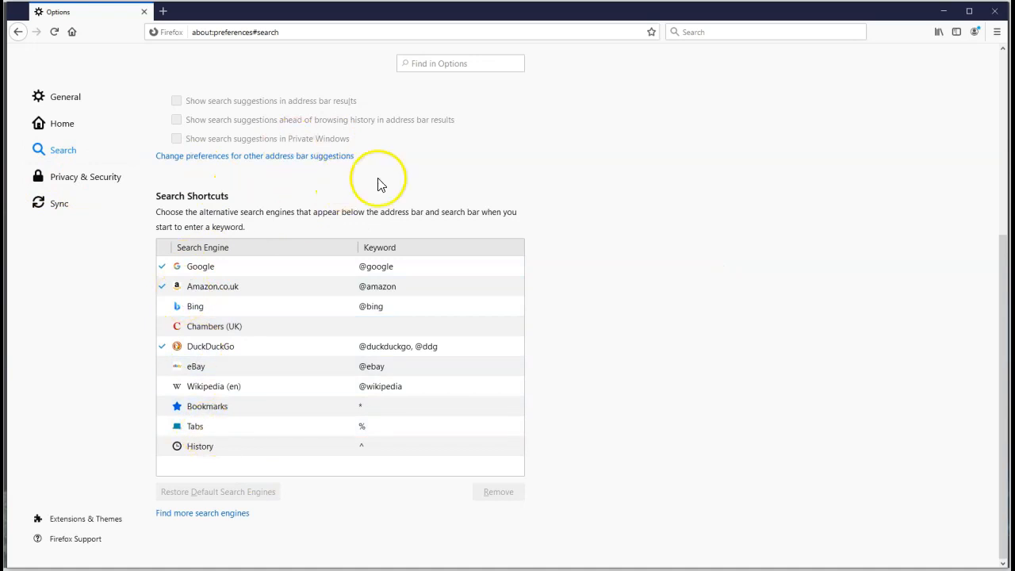
scroll(378, 184, "up", 3)
scroll(674, 226, "down", 3)
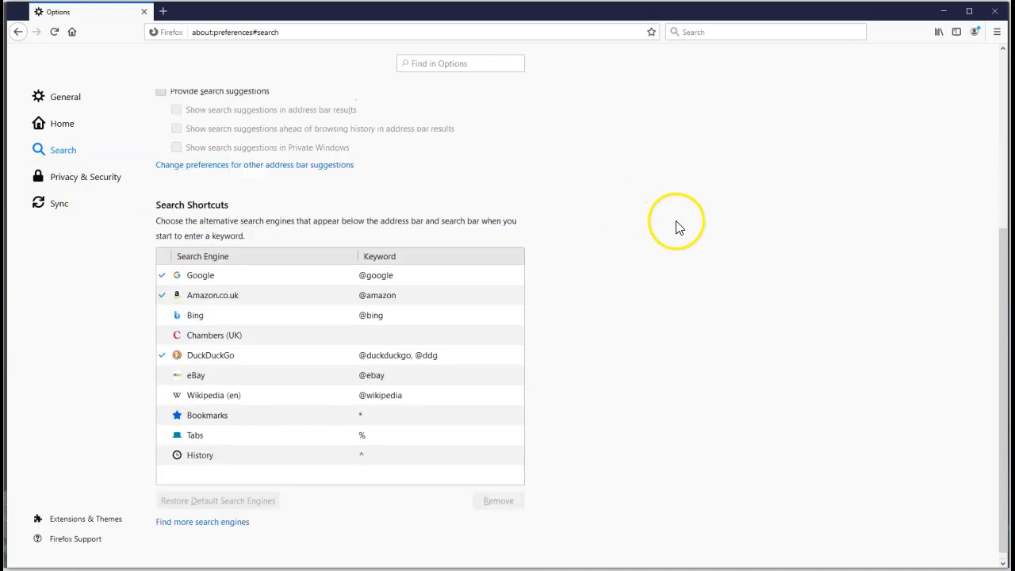
- In the Privacy & Security settings, set Enhanced Tracking Protection to Custom
left_click(88, 179)
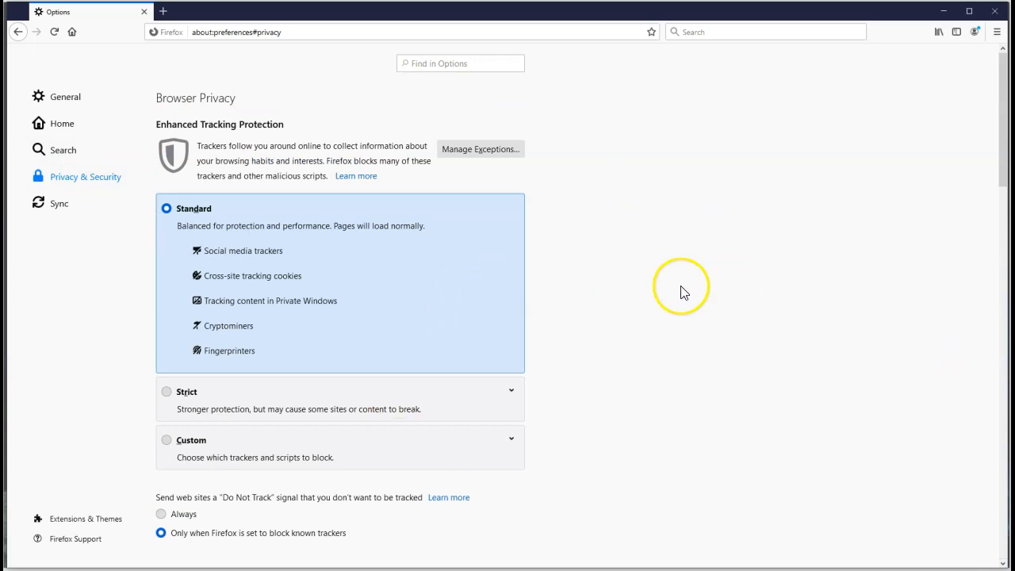
left_click(165, 440)
scroll(671, 328, "down", 3)
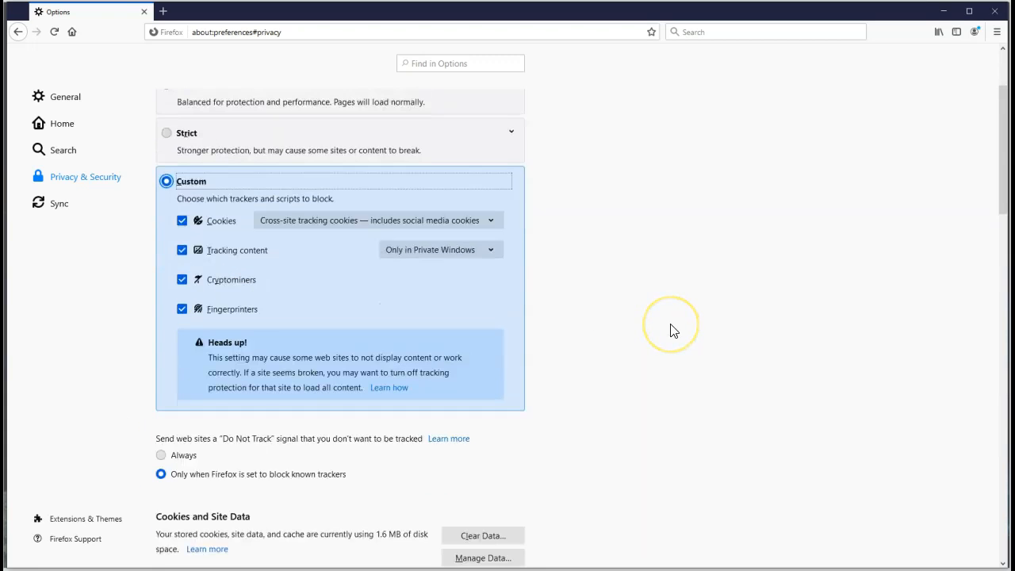
scroll(667, 310, "up", 2)
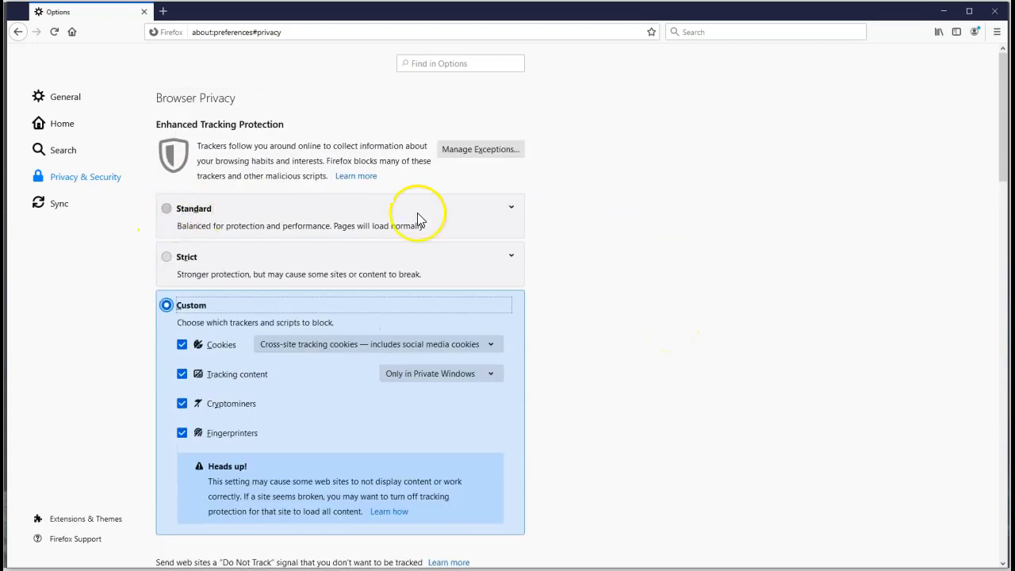
scroll(698, 274, "down", 3)
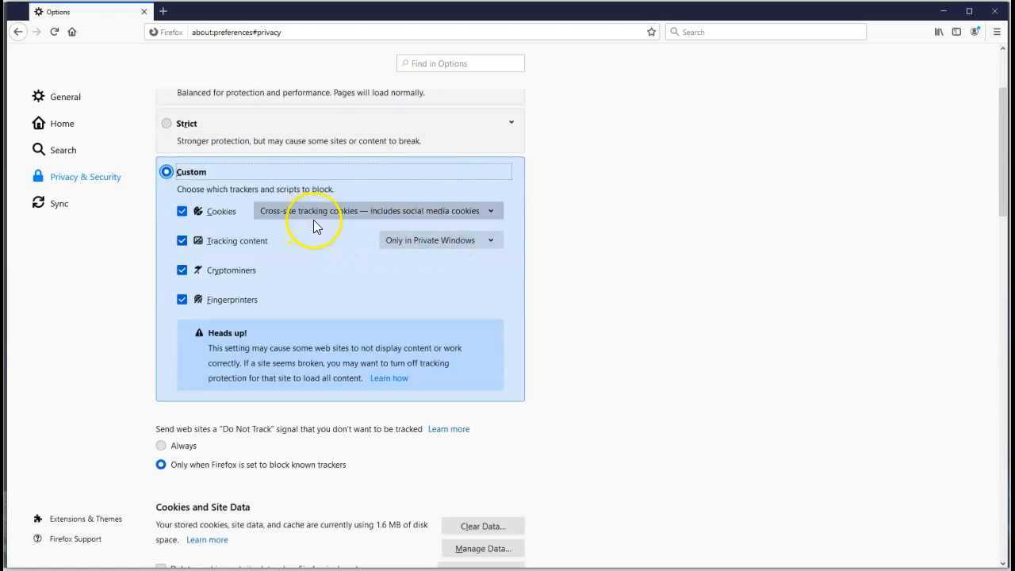
- Block tracking content in all windows and set the "Do Not Track" signal to Always
left_click(491, 239)
left_click(414, 274)
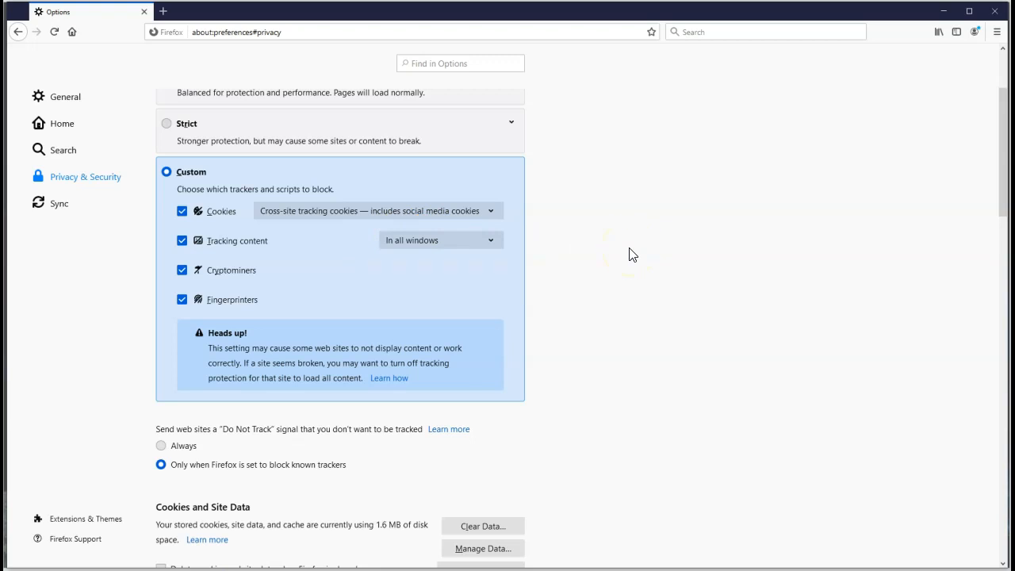
left_click(554, 255)
scroll(558, 261, "down", 5)
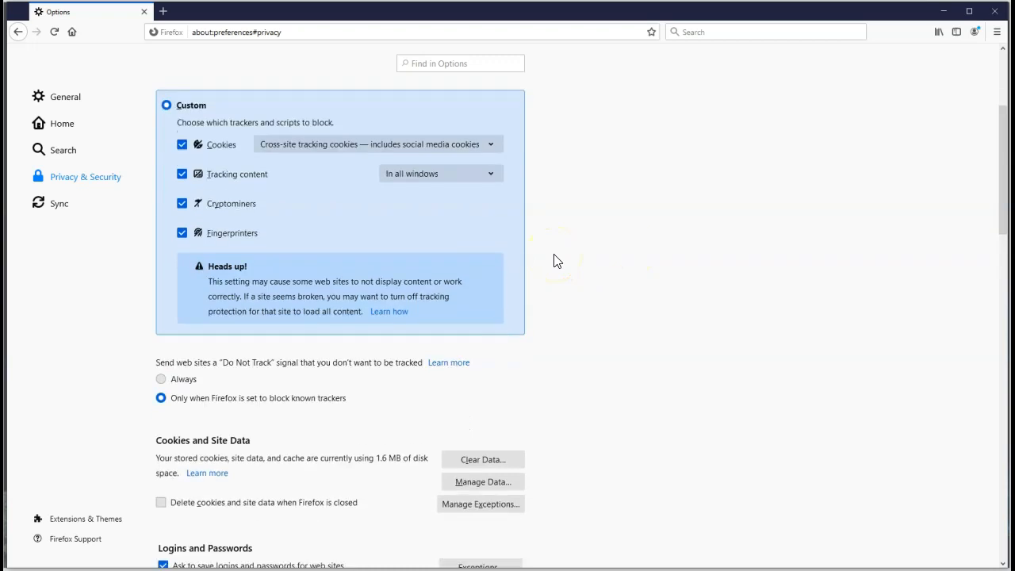
left_click(575, 261)
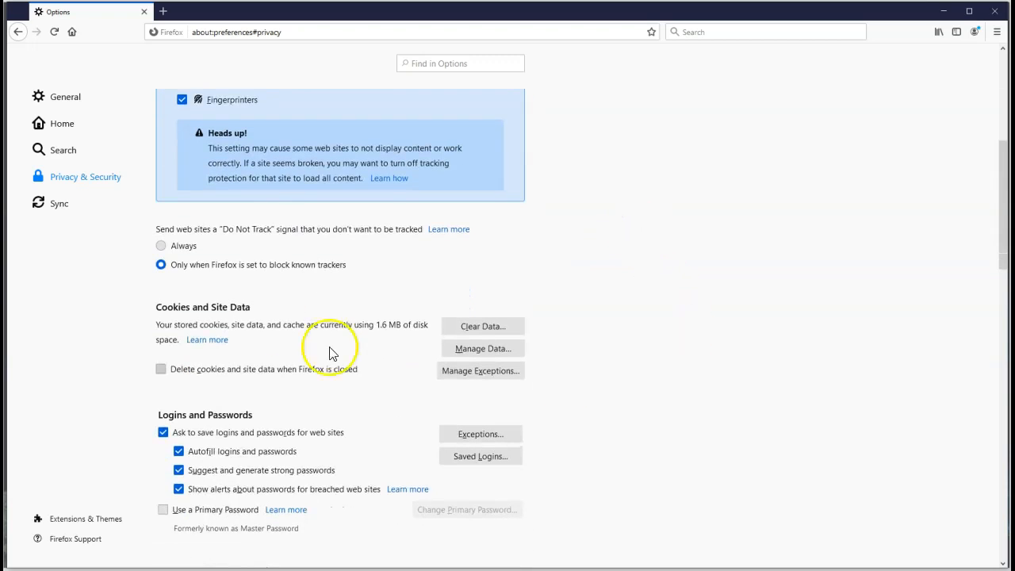
left_click(187, 251)
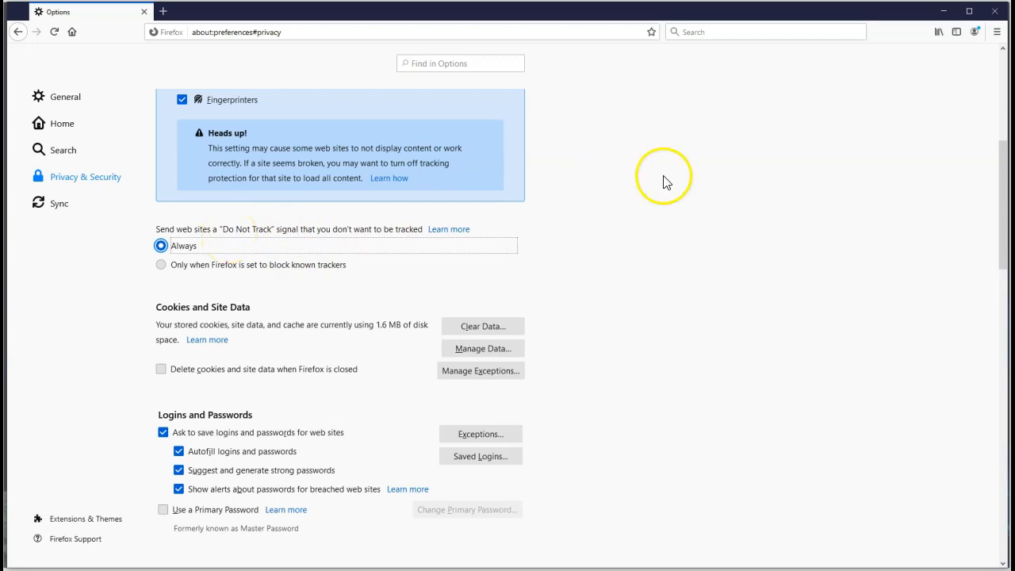
- Turn off asking to save logins and passwords, including autofill and strong password suggestions, but keep alerts for breached web sites on
scroll(762, 242, "down", 2)
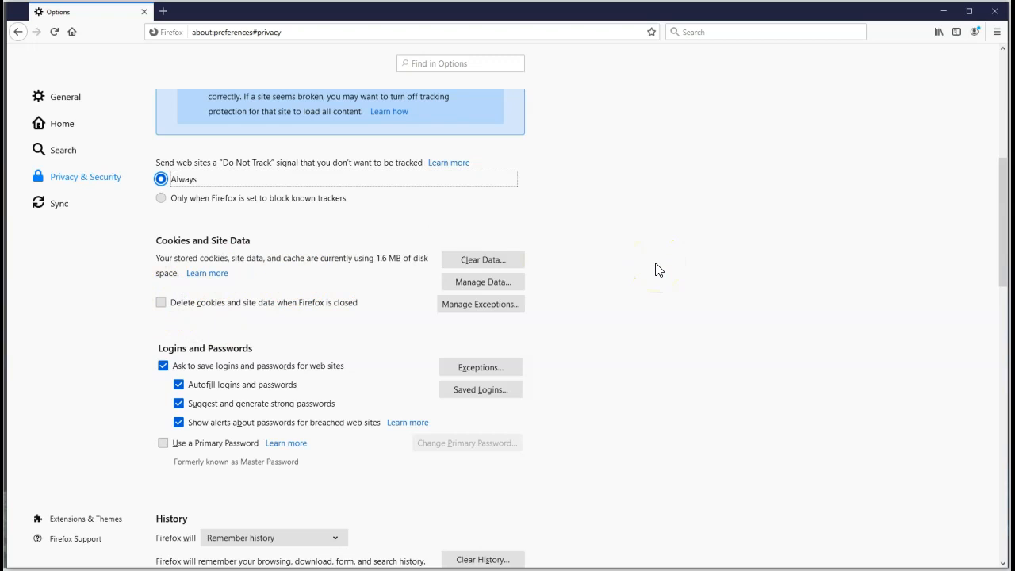
scroll(655, 270, "down", 2)
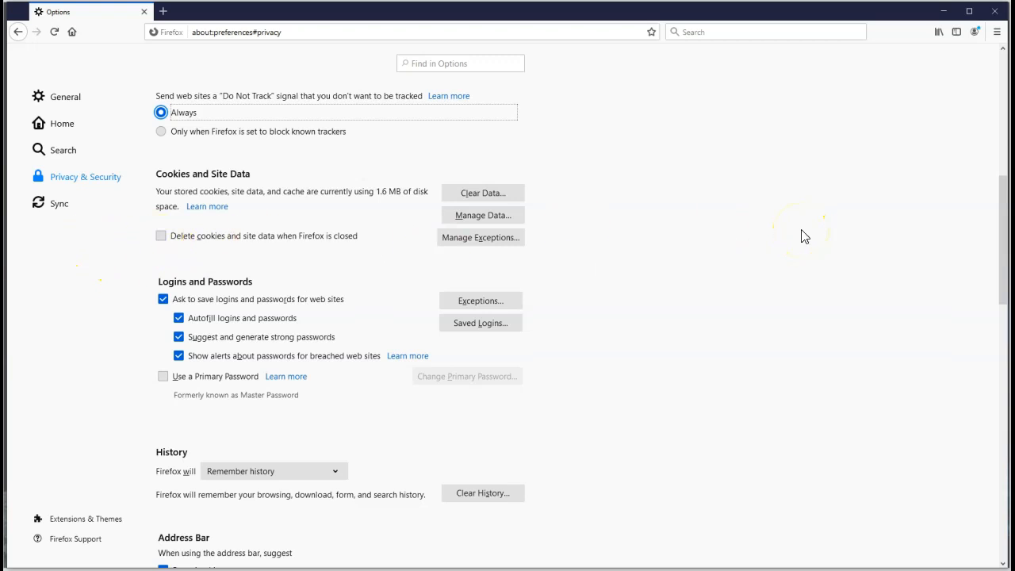
scroll(801, 236, "down", 1)
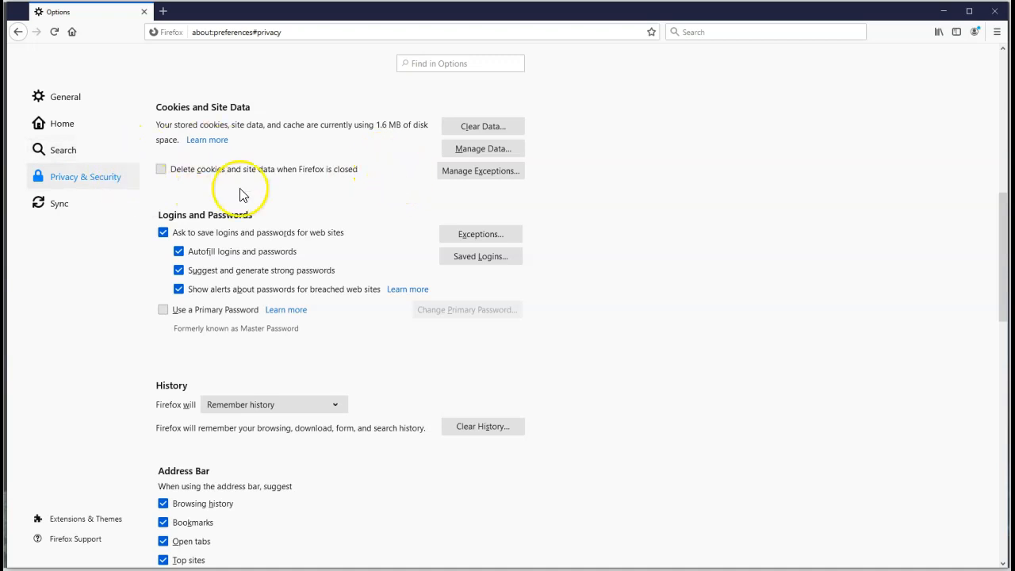
left_click(164, 231)
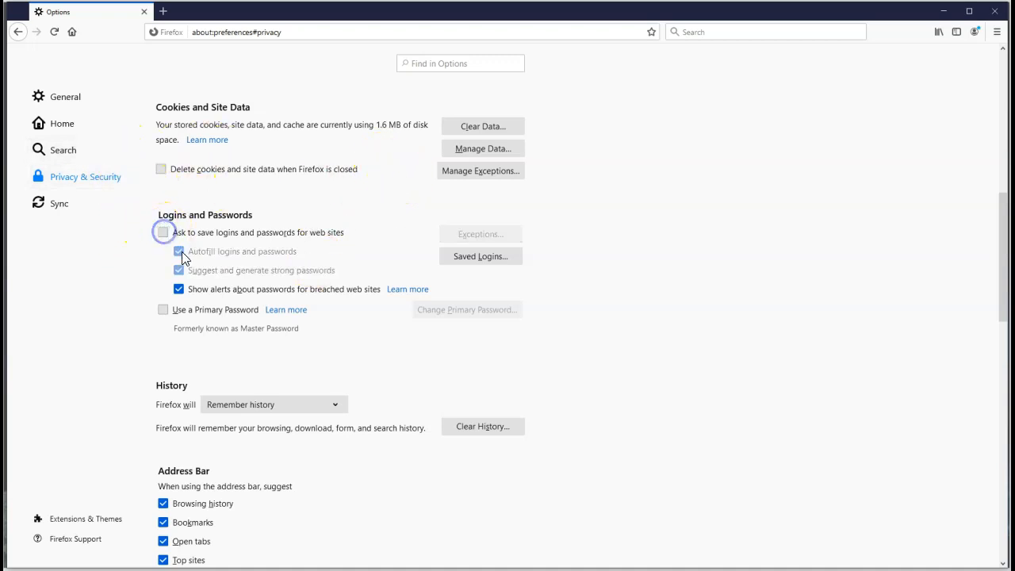
left_click(163, 232)
left_click(179, 289)
left_click(163, 232)
left_click(179, 289)
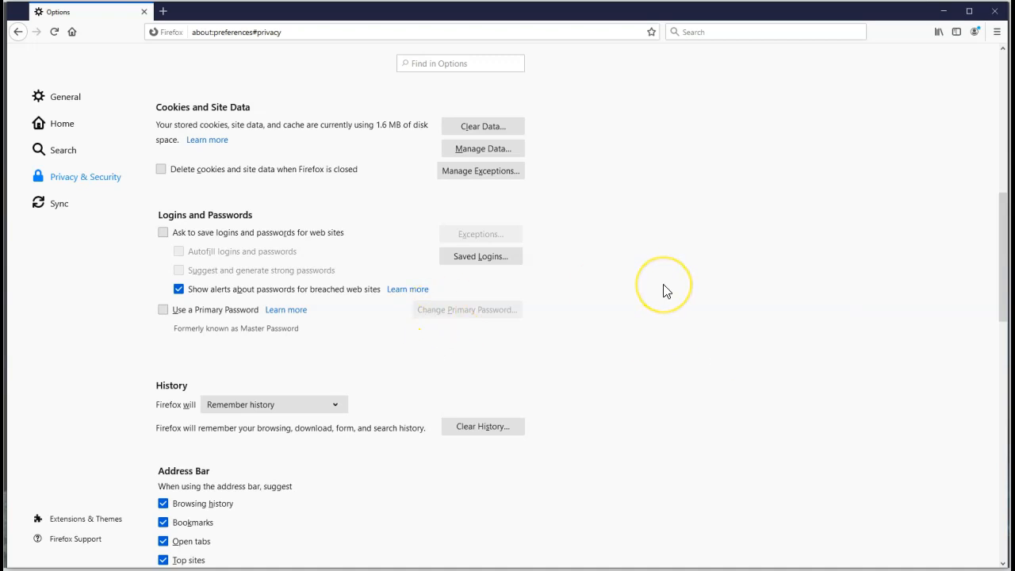
- Look through the available options for how Firefox handles browsing history, leaving the setting as it is
scroll(664, 289, "down", 1)
scroll(665, 291, "down", 4)
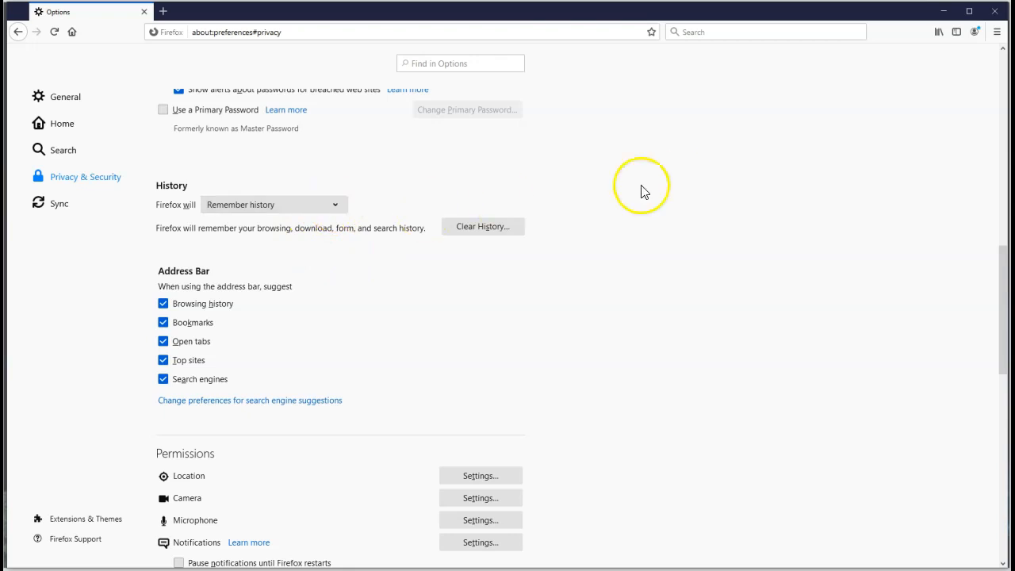
scroll(690, 184, "up", 3)
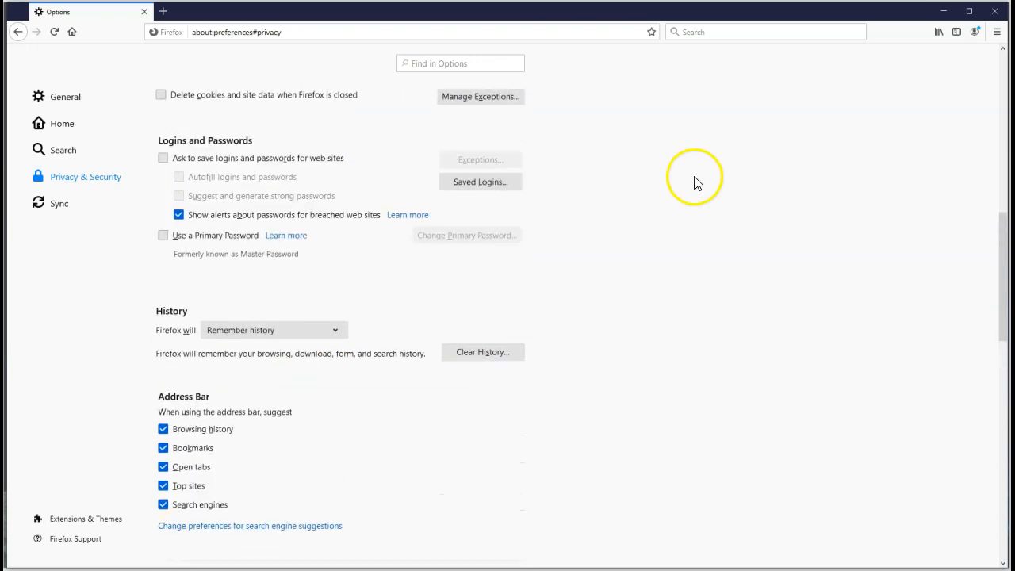
left_click(338, 339)
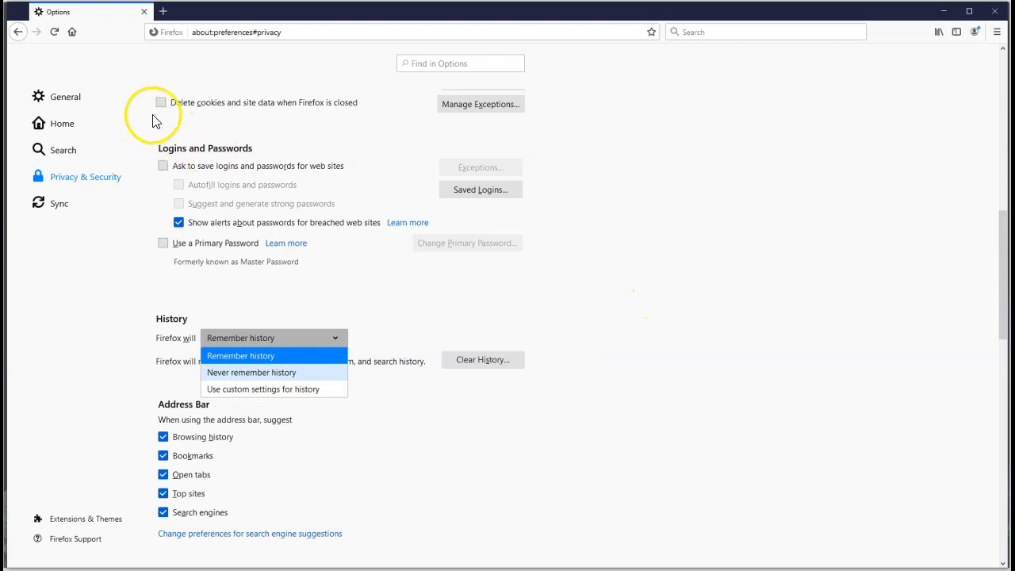
left_click(743, 283)
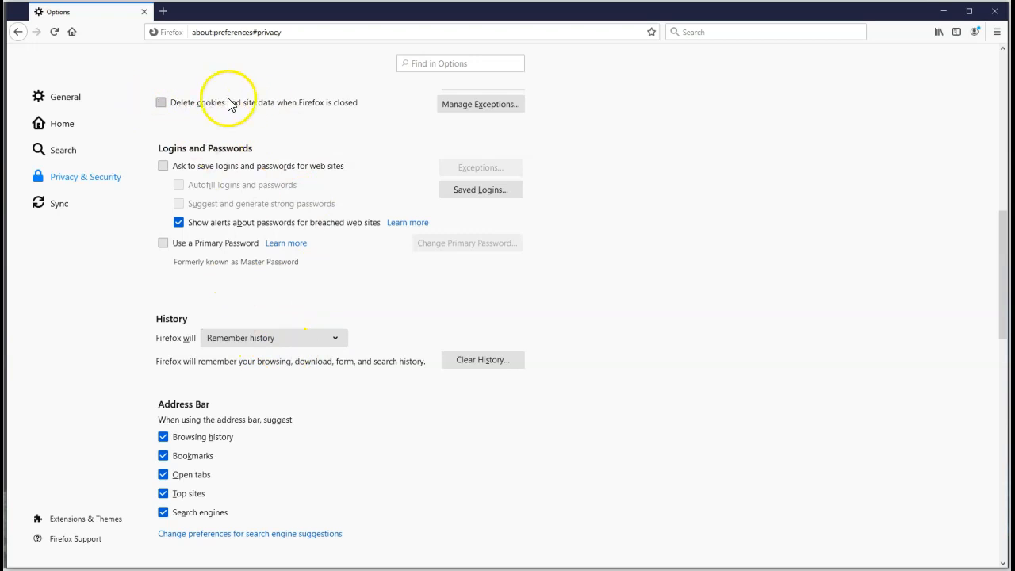
- Turn off address bar suggestions for browsing history, open tabs, top sites and search engines, leaving only bookmarks
scroll(649, 257, "down", 3)
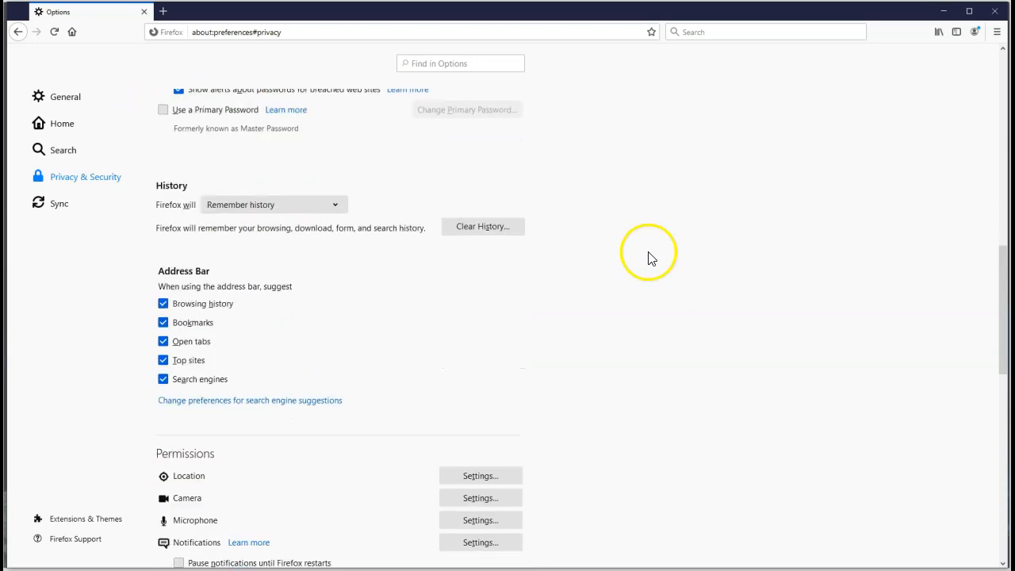
left_click(163, 304)
left_click(163, 341)
left_click(159, 362)
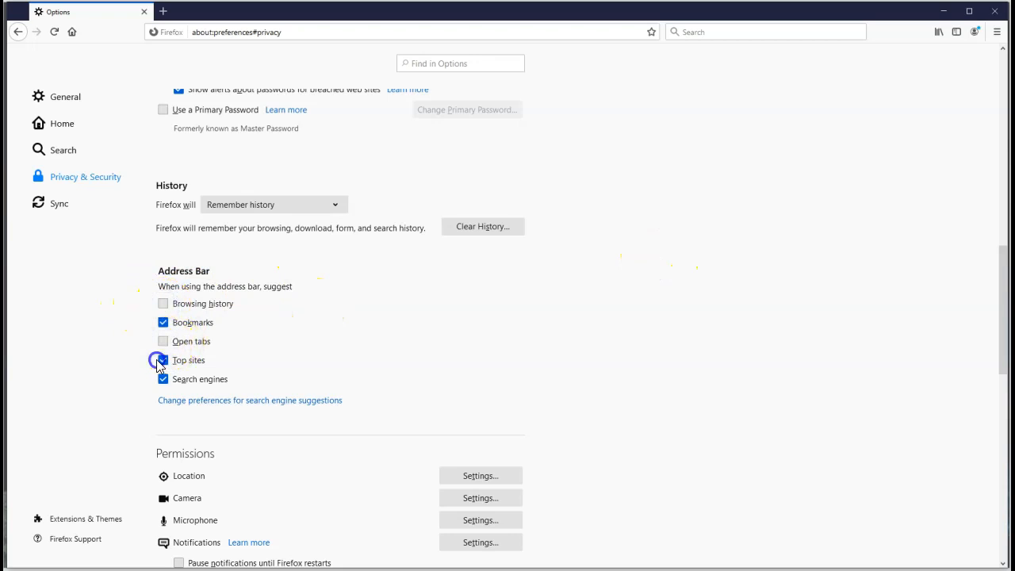
left_click(163, 378)
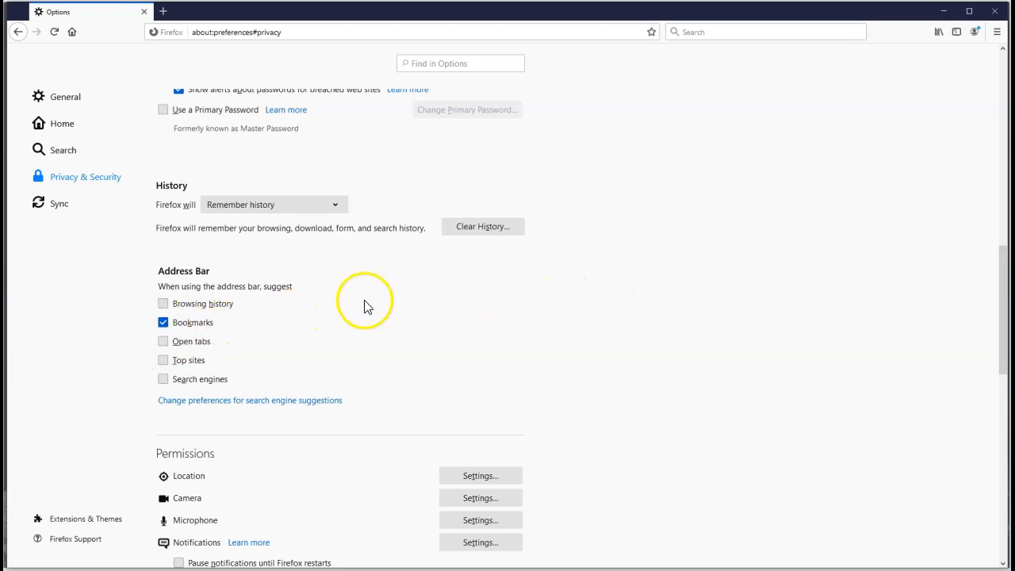
- Review the location permission settings and close them without changes
scroll(442, 304, "down", 6)
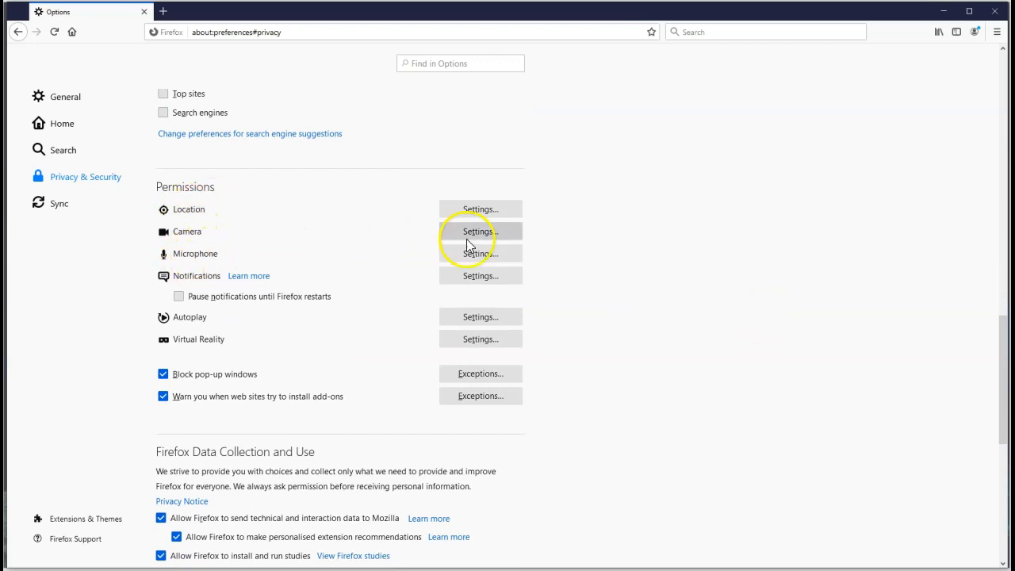
left_click(482, 209)
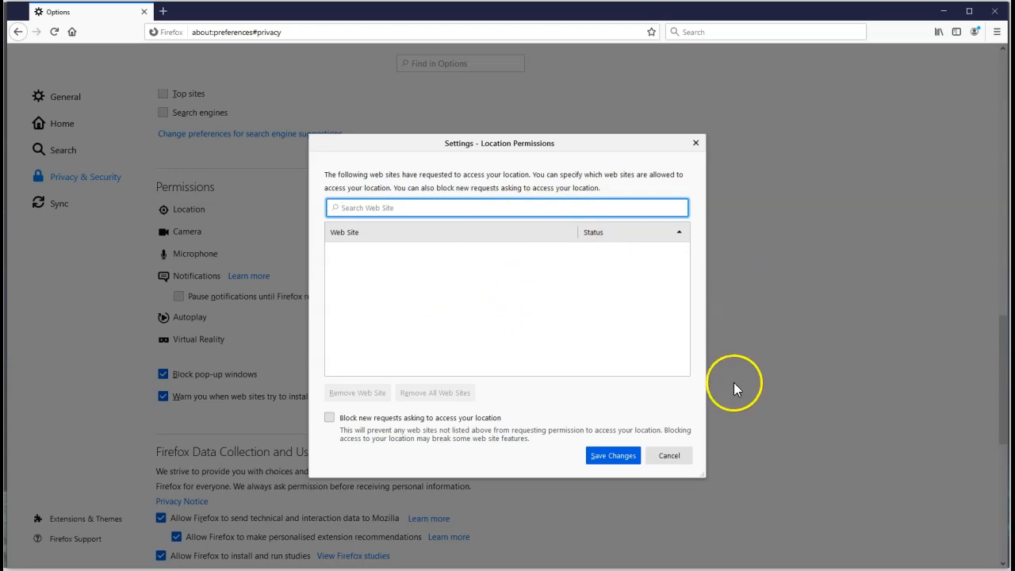
left_click(671, 454)
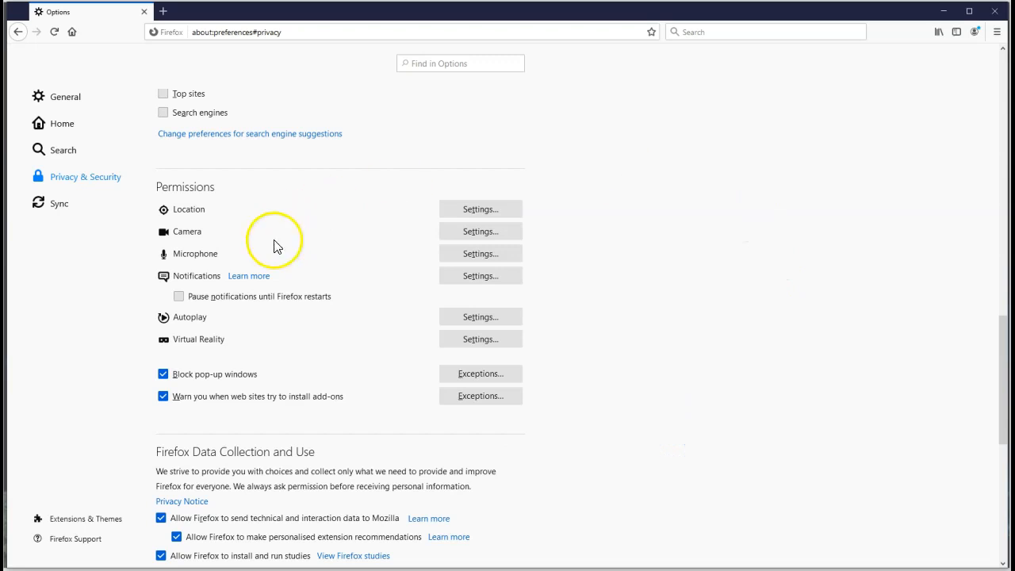
- Block new requests asking to allow notifications and save the notification permissions
left_click(472, 280)
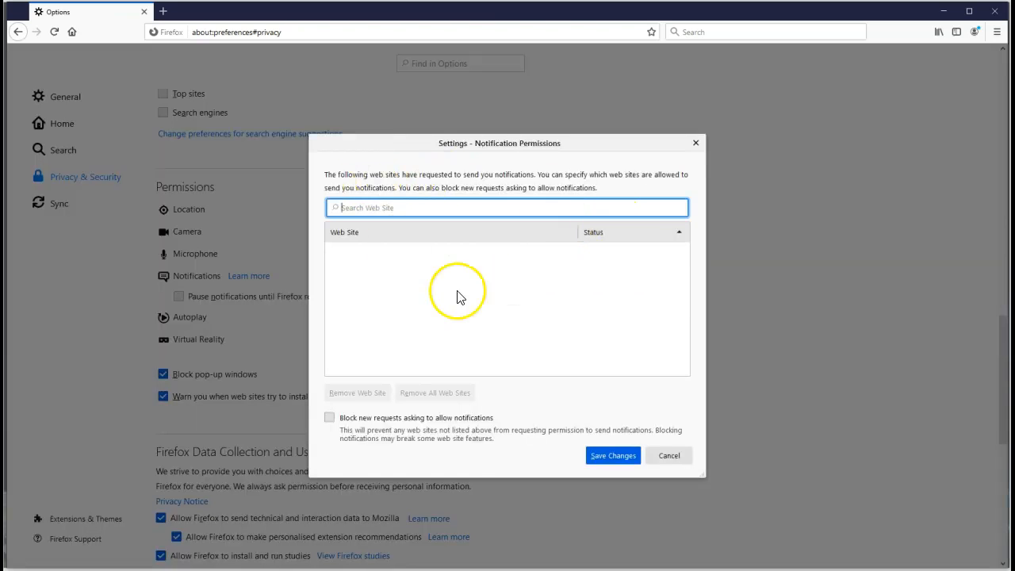
left_click(332, 418)
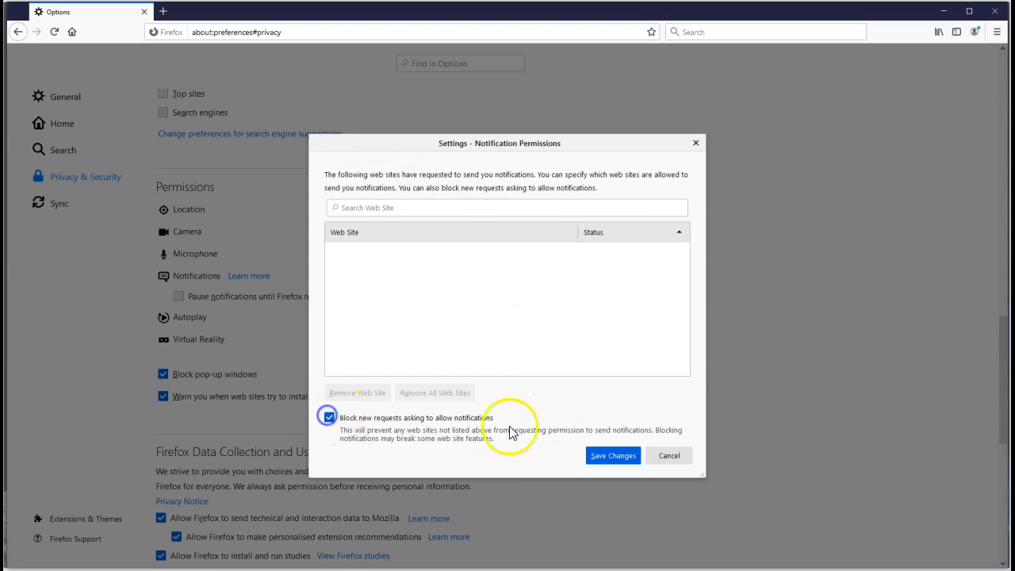
left_click(612, 458)
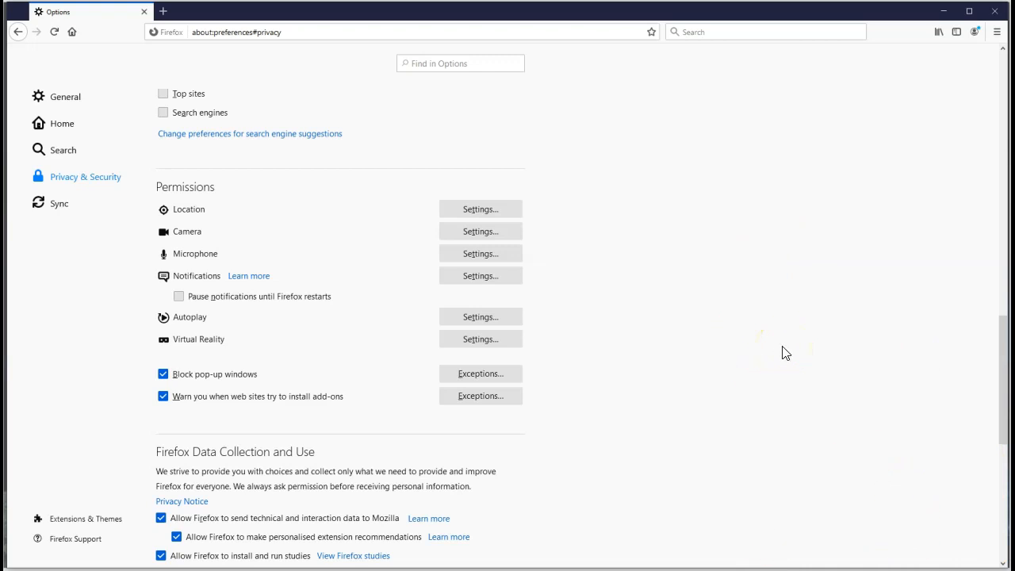
- Stop Firefox from sending technical and interaction data to Mozilla and from installing and running studies
scroll(759, 358, "down", 2)
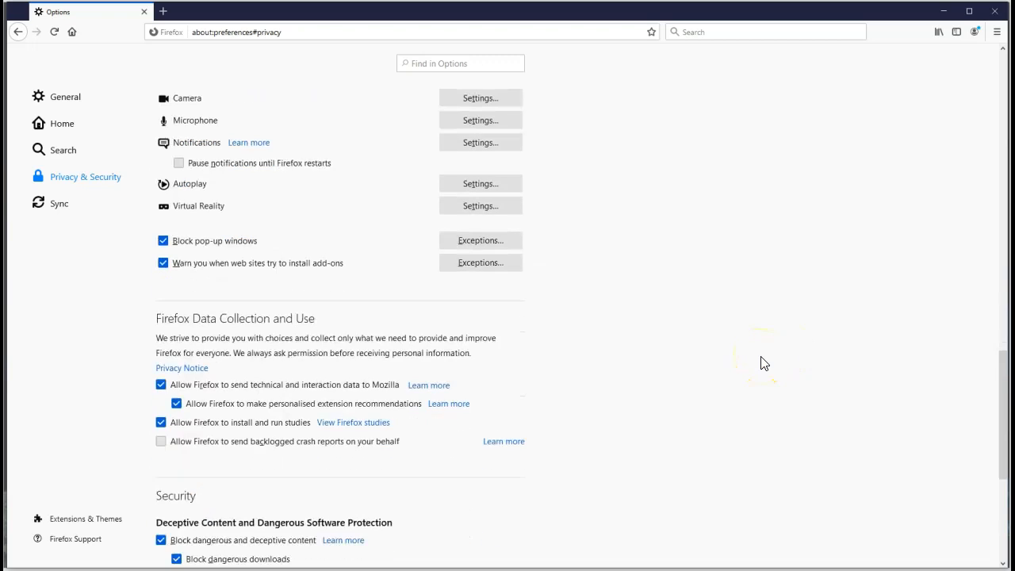
scroll(764, 363, "down", 1)
scroll(763, 362, "down", 1)
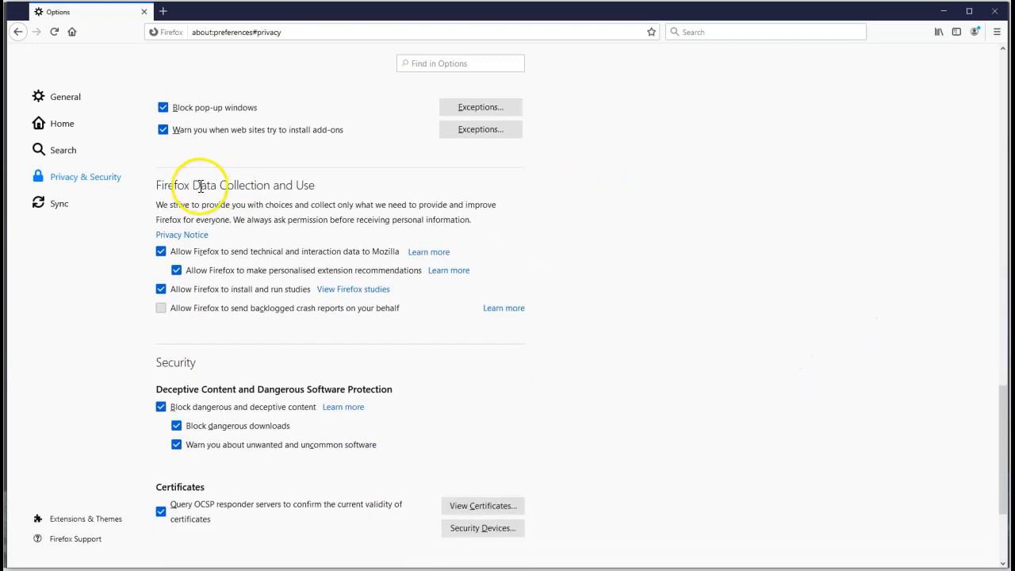
left_click(162, 252)
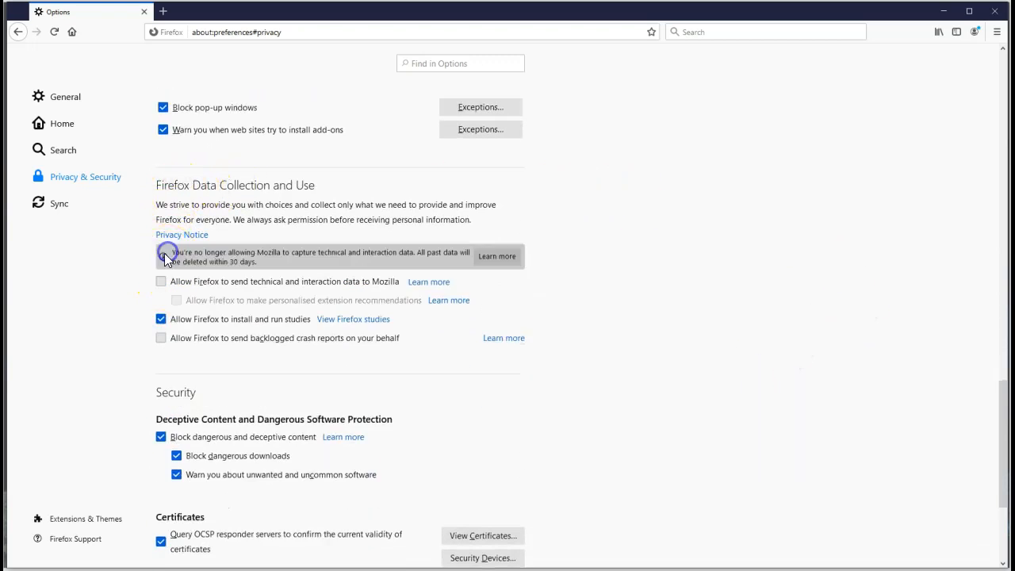
left_click(161, 319)
- Enable HTTPS-Only Mode in all windows
scroll(589, 283, "down", 3)
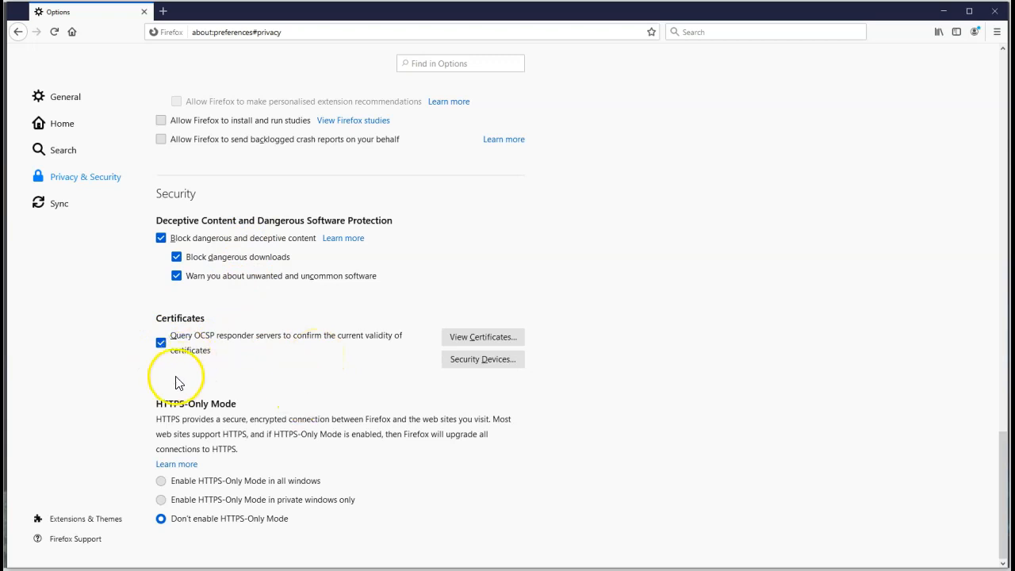
left_click(161, 480)
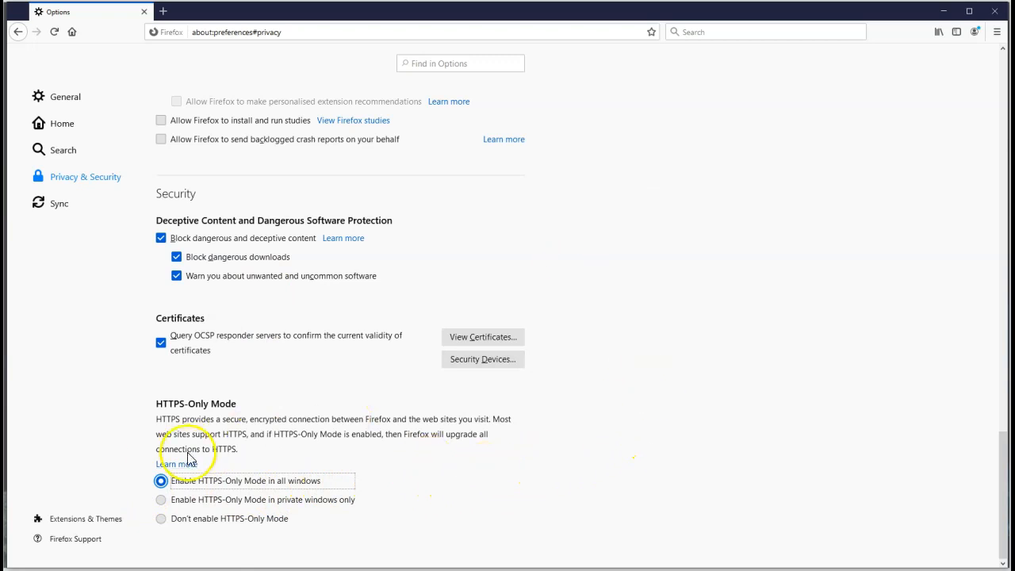
- Open the Add-ons Manager and search for the add-on "ublock origin"
left_click(71, 521)
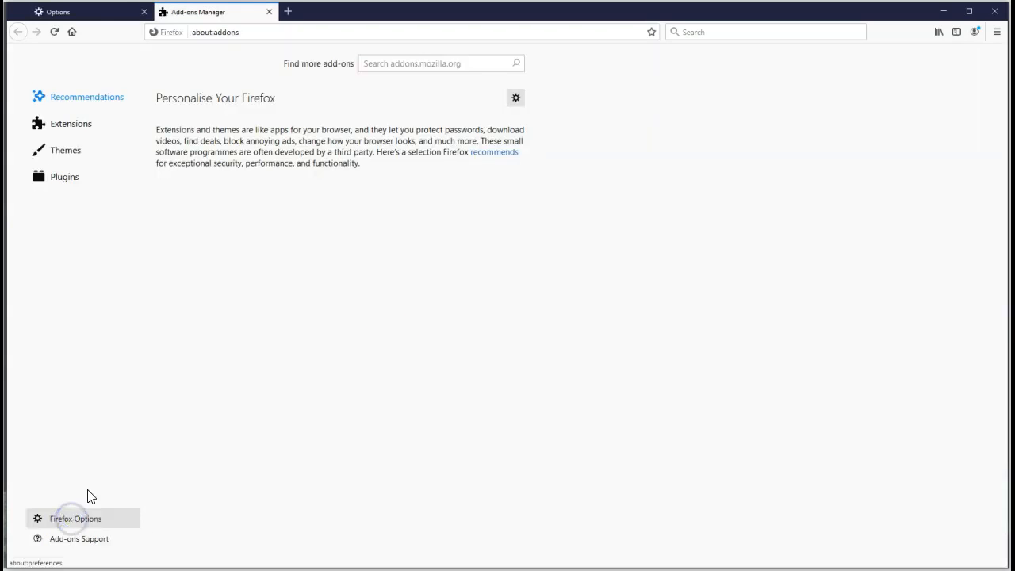
left_click(411, 63)
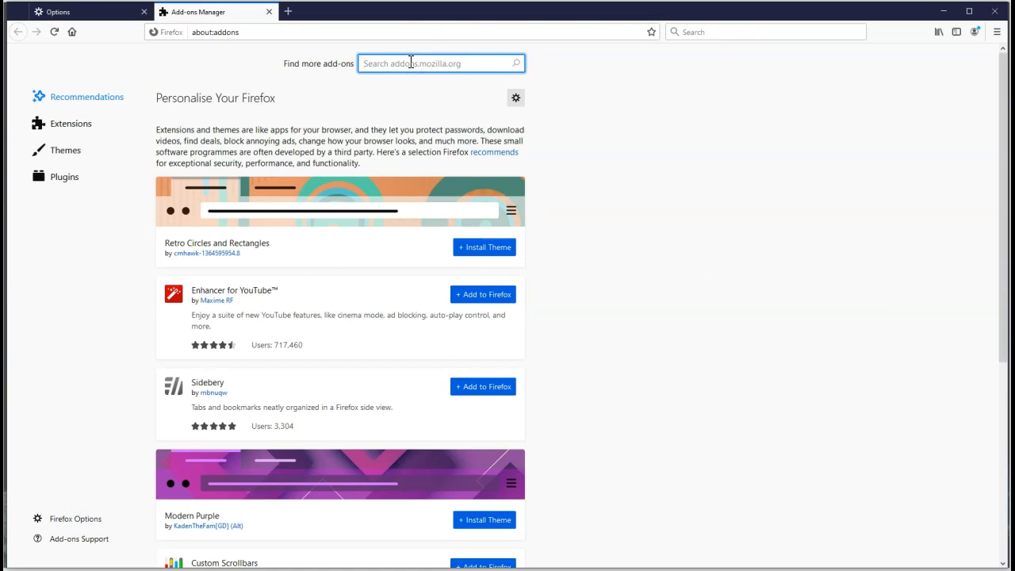
type("ublock origin")
key("Return")
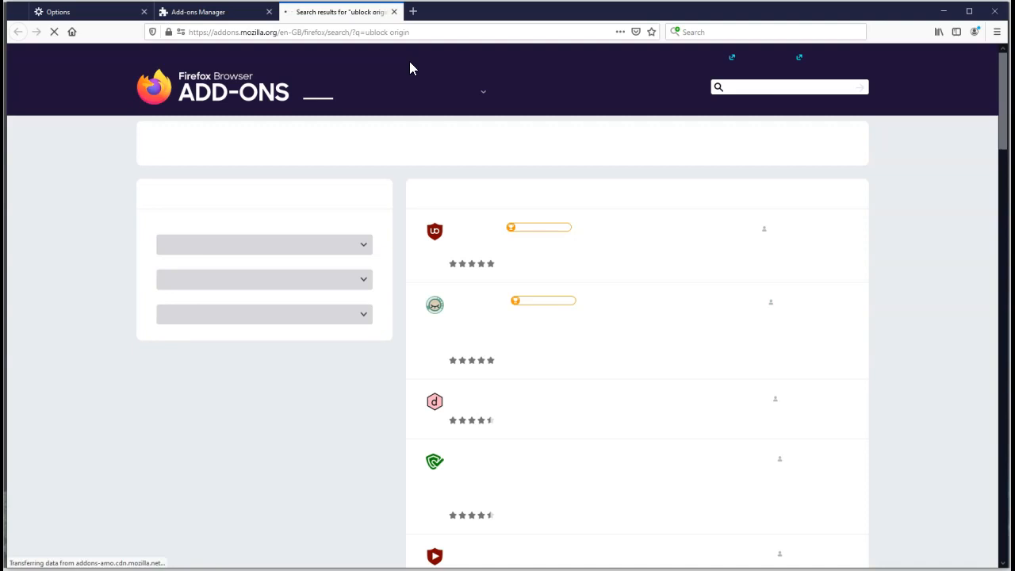
- Add the uBlock Origin extension to Firefox, accepting its requested permissions and dismissing the installation notice
left_click(502, 228)
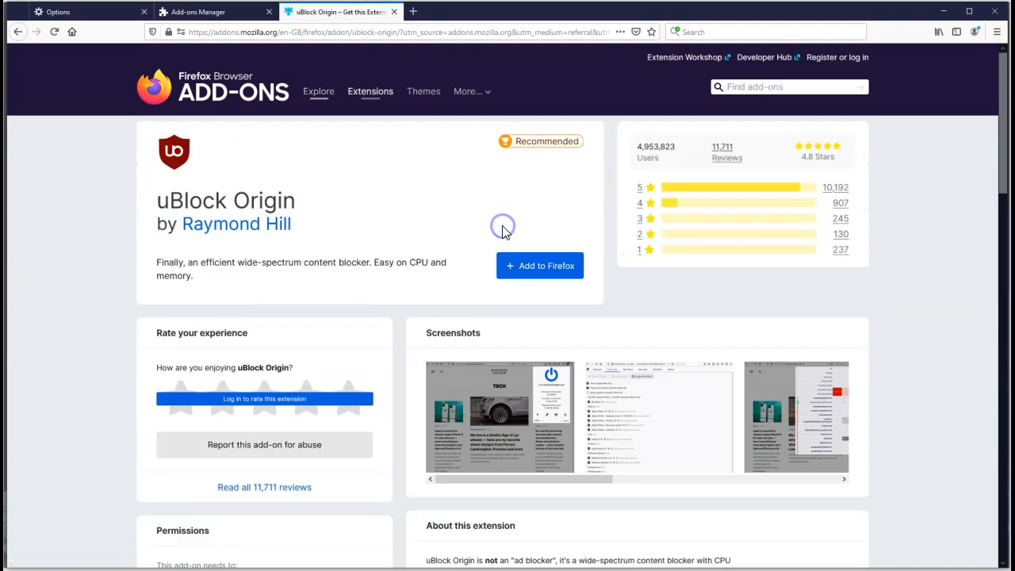
left_click(536, 267)
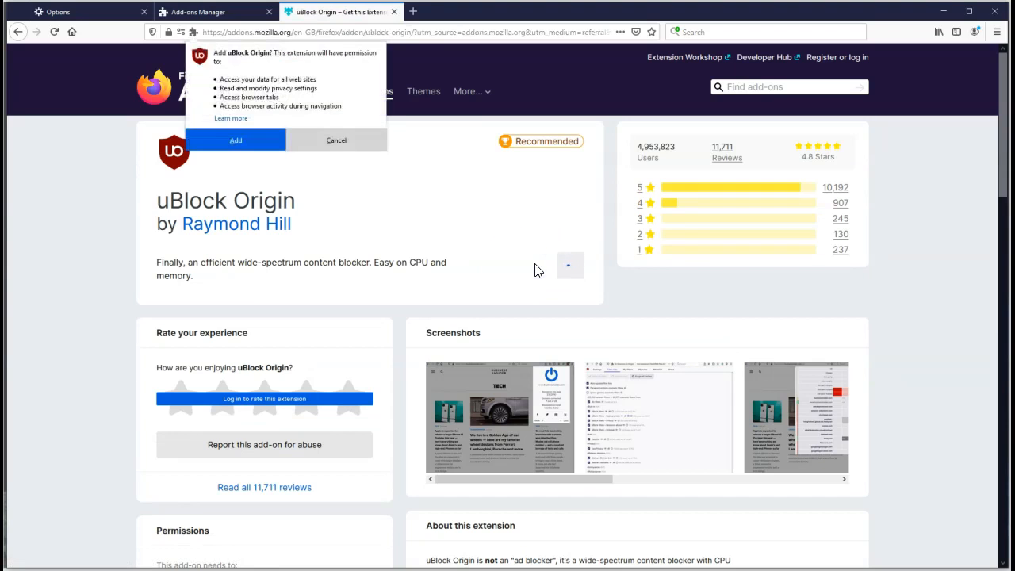
left_click(226, 140)
left_click(843, 92)
left_click(905, 119)
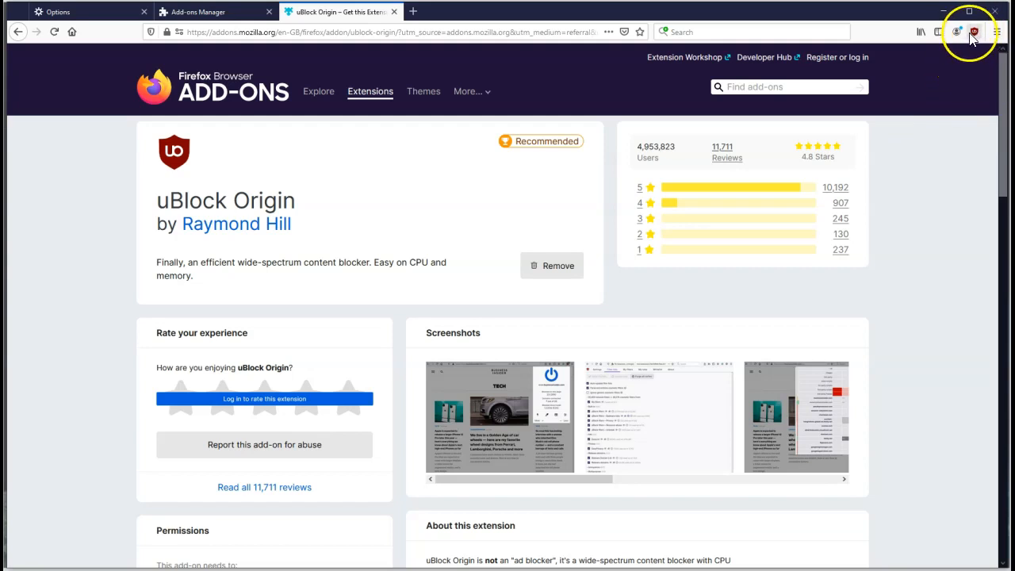
- Close the uBlock Origin page and search for the add-on "privacy badger" from the Add-ons Manager
left_click(394, 12)
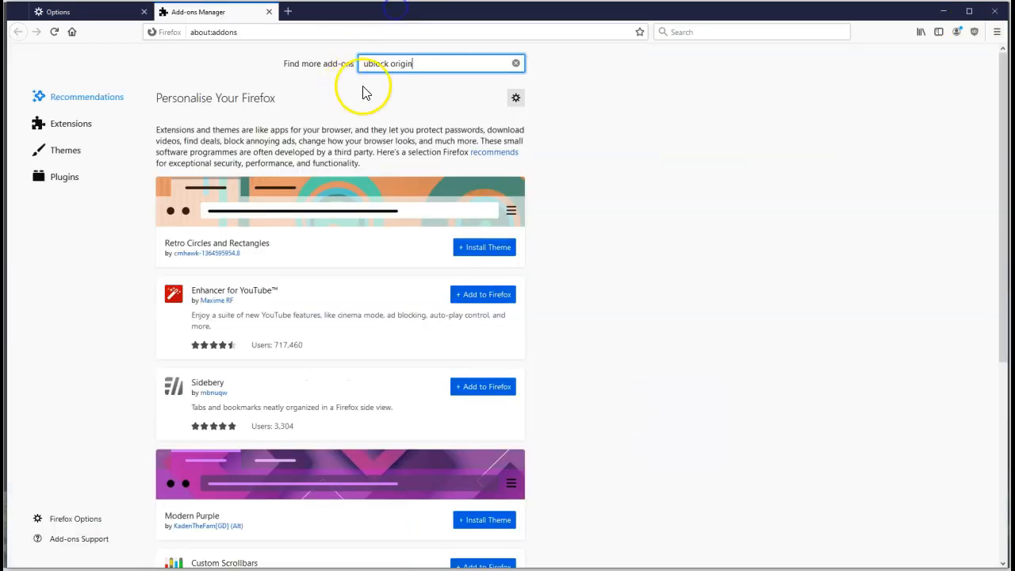
left_click_drag(423, 65, 334, 62)
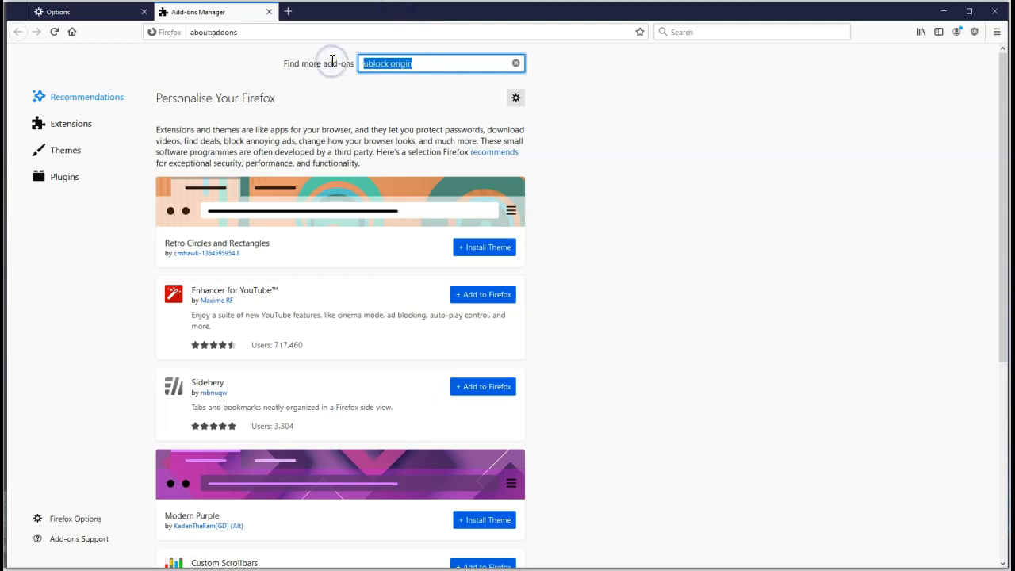
type("pr")
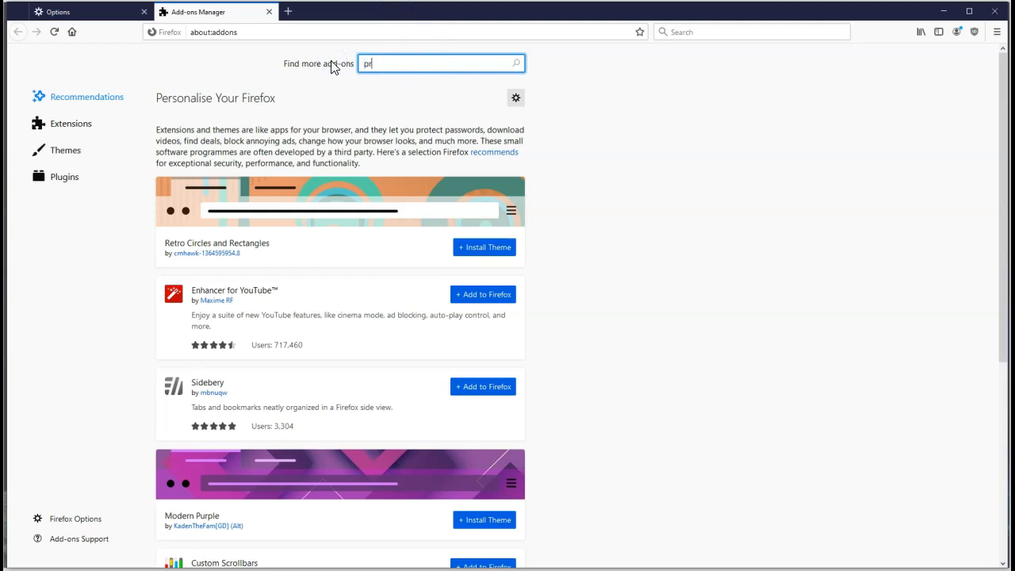
type("ivacy badger")
key("Return")
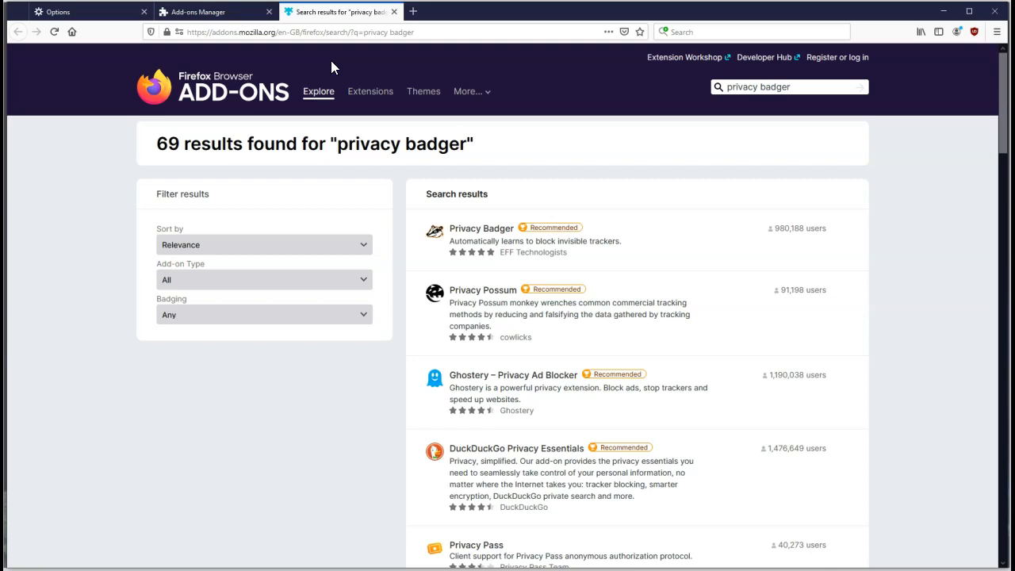
- Add the Privacy Badger extension to Firefox, accepting its requested permissions and dismissing the installation notice
left_click(456, 230)
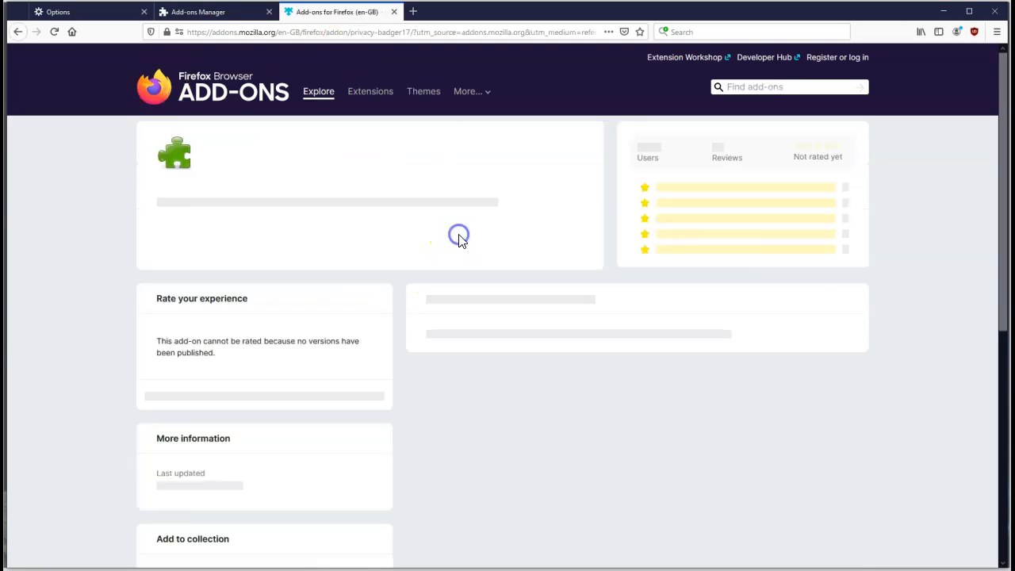
left_click(500, 262)
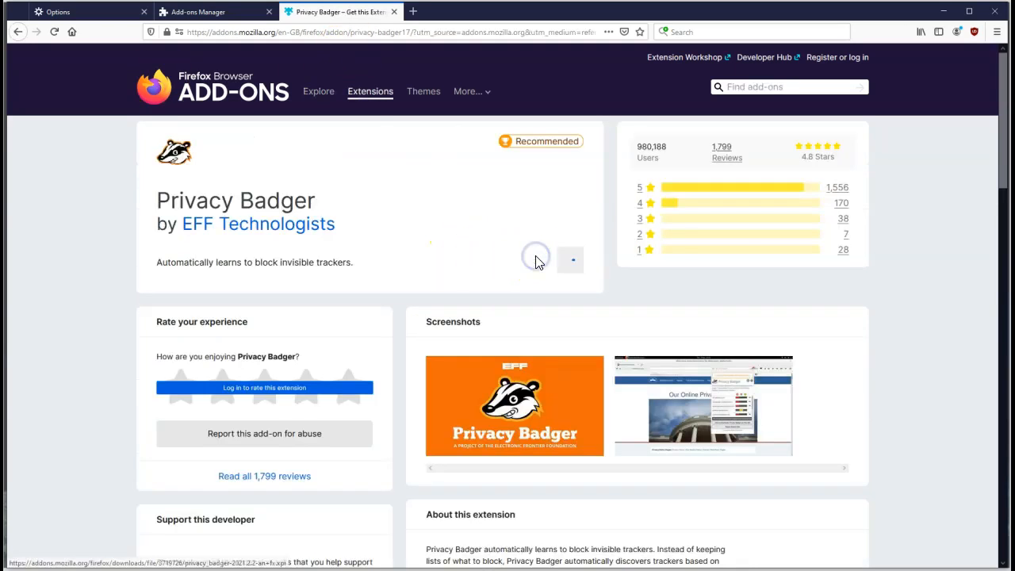
left_click(232, 141)
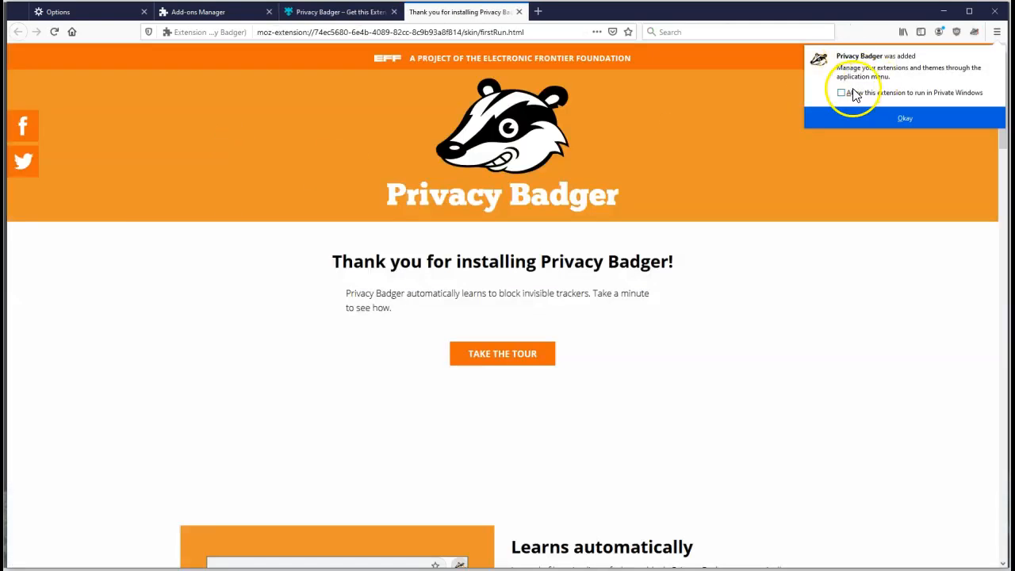
left_click(902, 117)
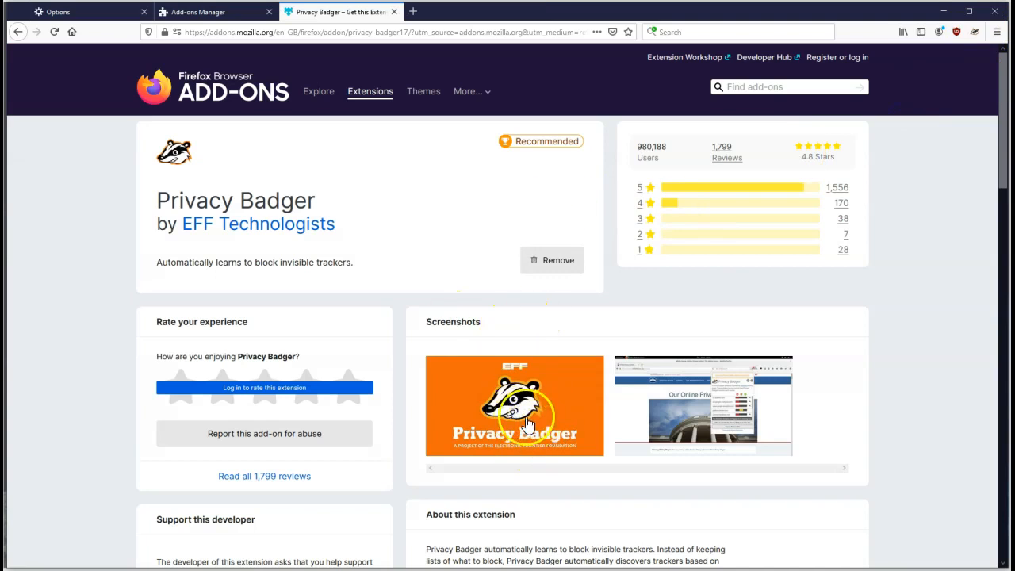
- Close the Privacy Badger page and search for the add-on "duckduckgo" from the Add-ons Manager
left_click(395, 12)
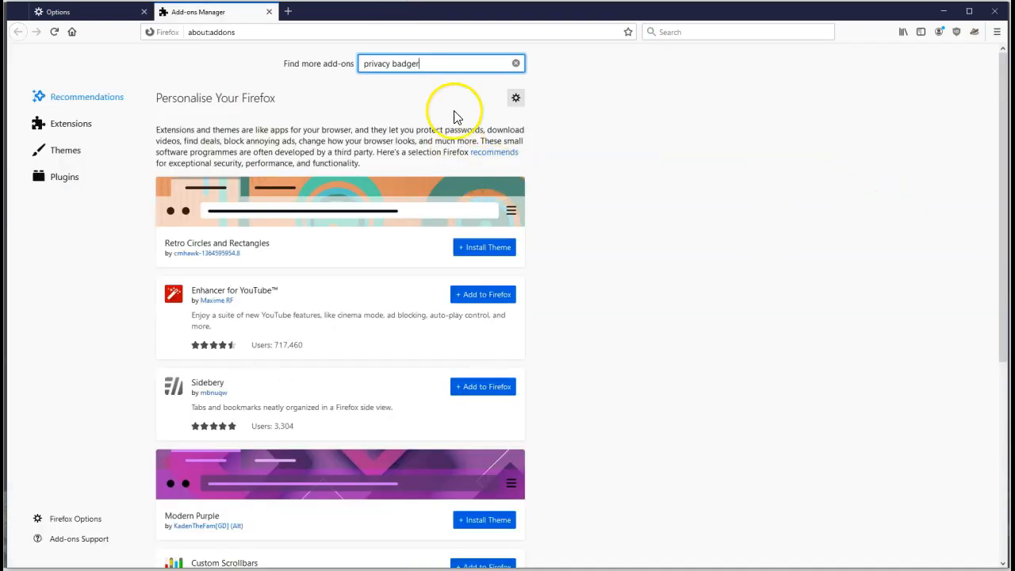
left_click_drag(437, 66, 302, 58)
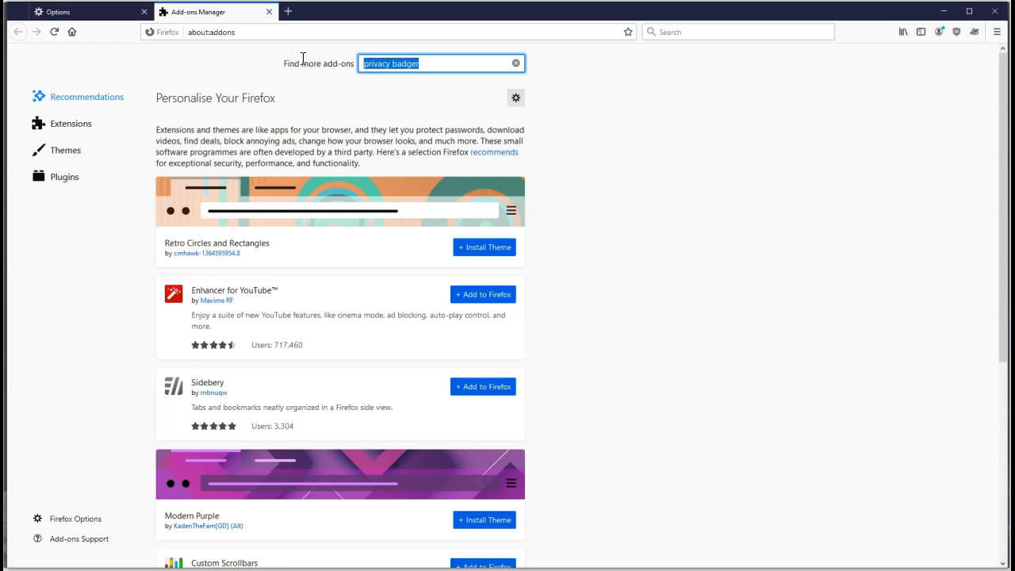
type("duckduckgo")
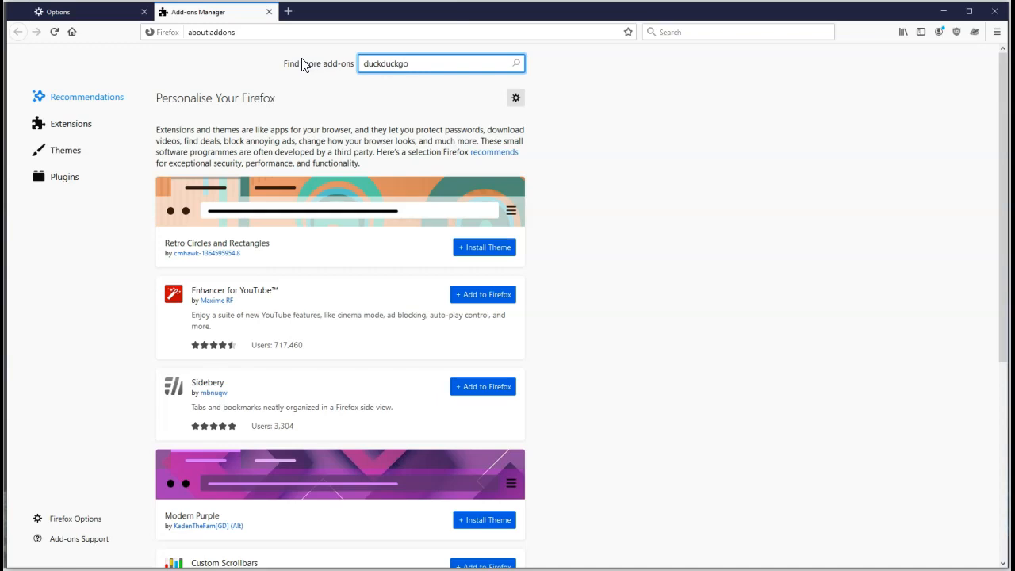
key("Return")
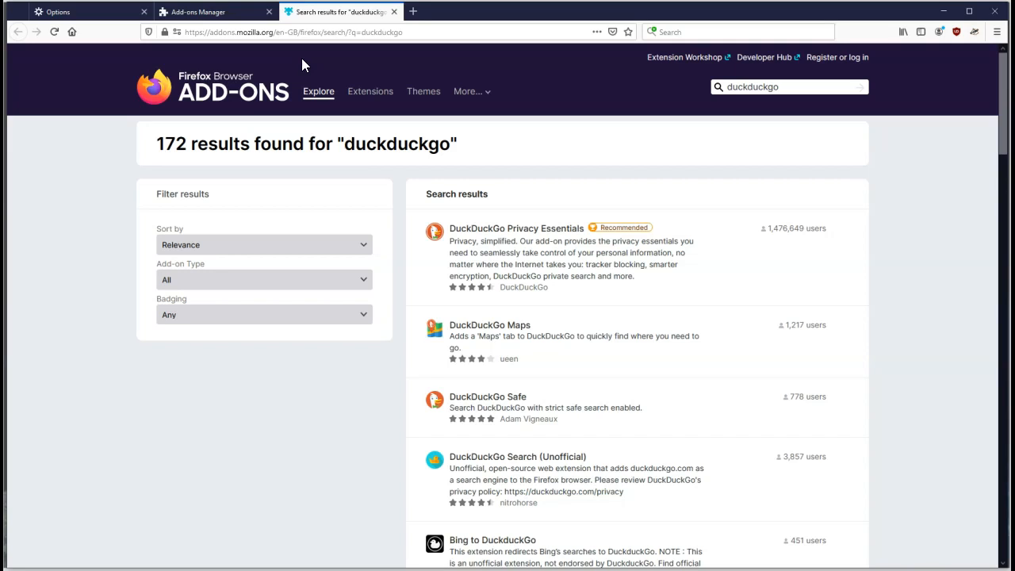
- Add DuckDuckGo Privacy Essentials to Firefox, allowing it to run in Private Windows, and close its welcome page
left_click(495, 252)
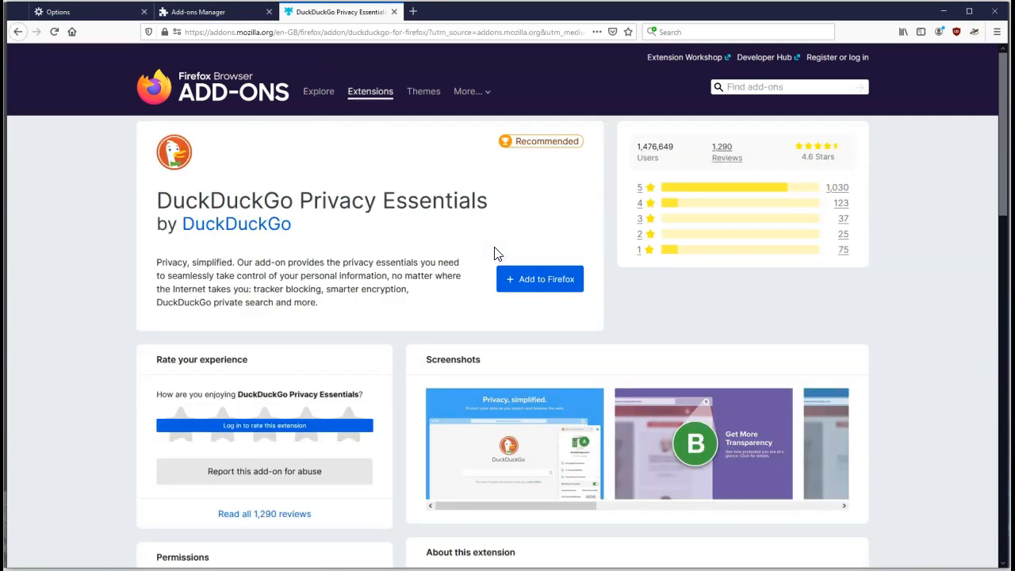
left_click(555, 284)
left_click(199, 130)
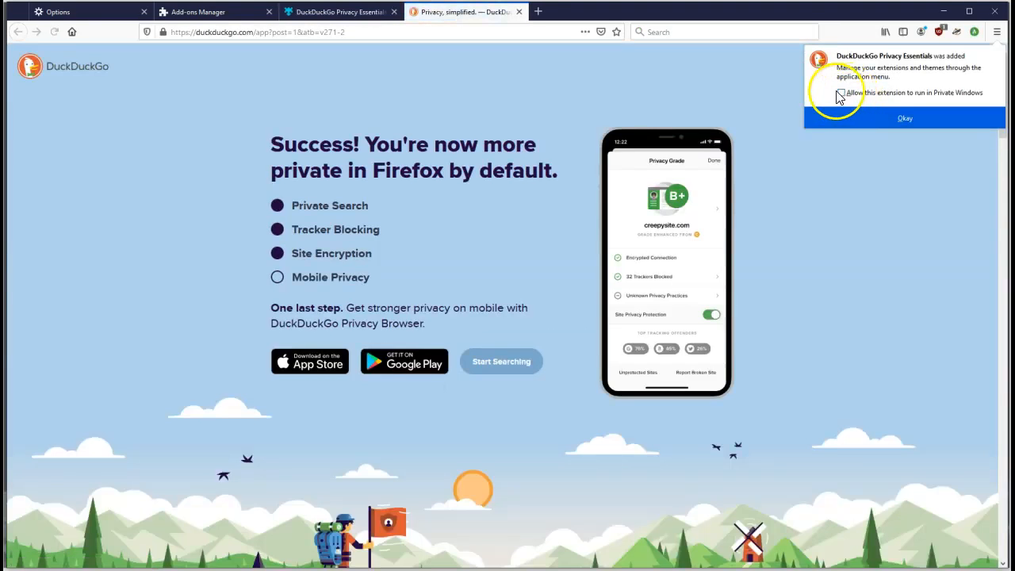
left_click(841, 93)
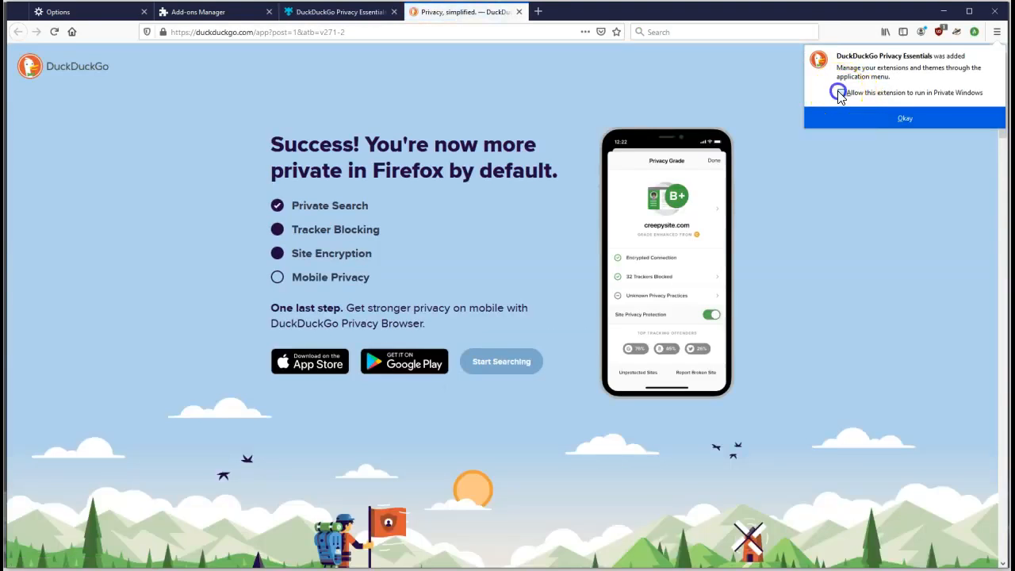
left_click(904, 118)
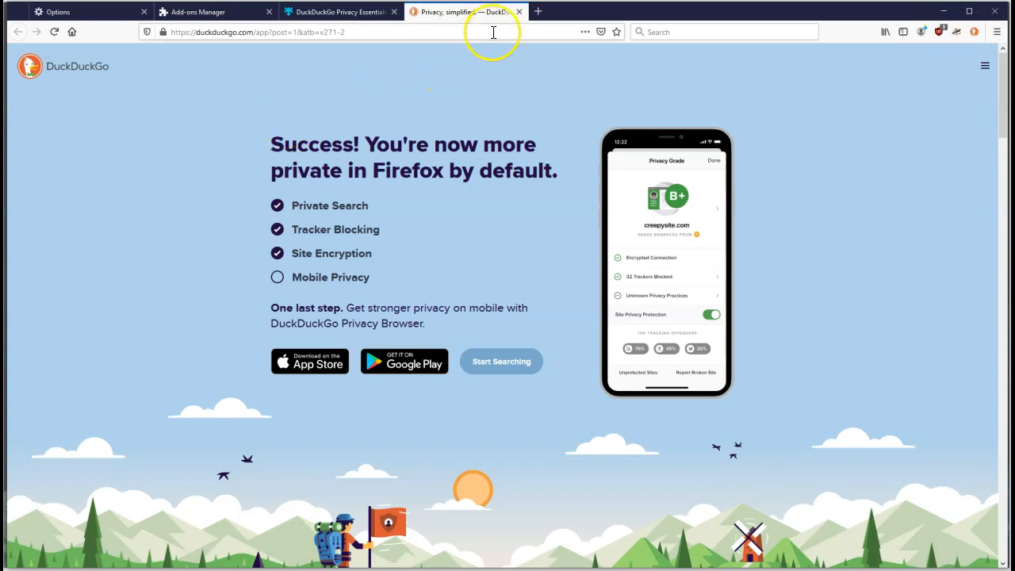
left_click(519, 12)
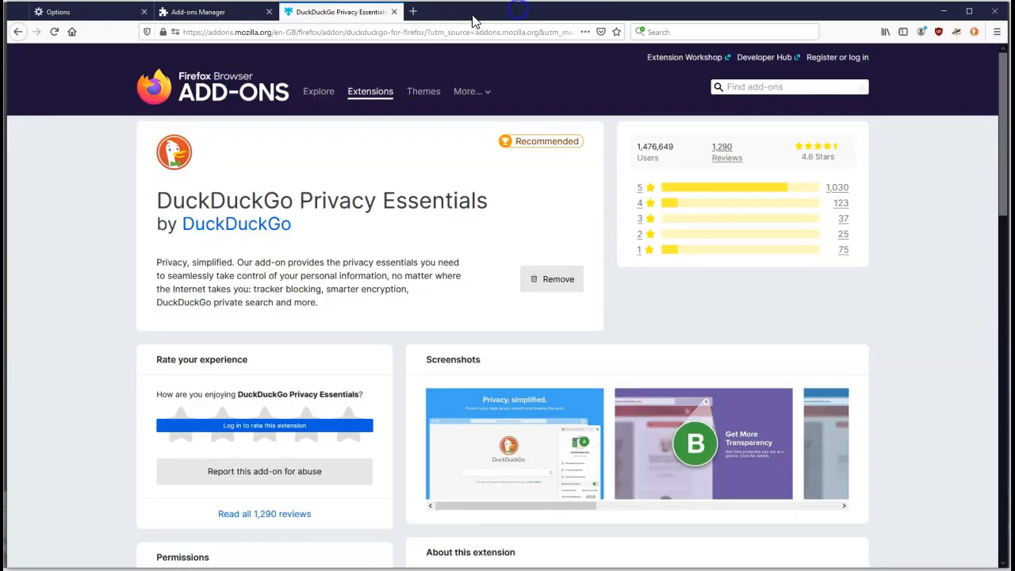
- Close the DuckDuckGo add-on page and search for the add-on "https everywhere" from the Add-ons Manager
left_click(393, 12)
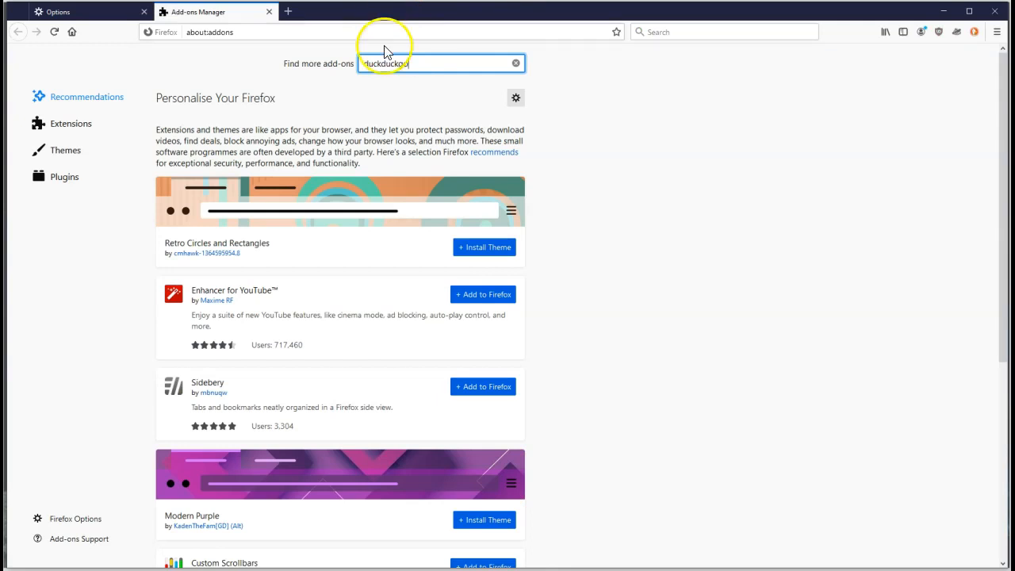
left_click_drag(430, 63, 314, 58)
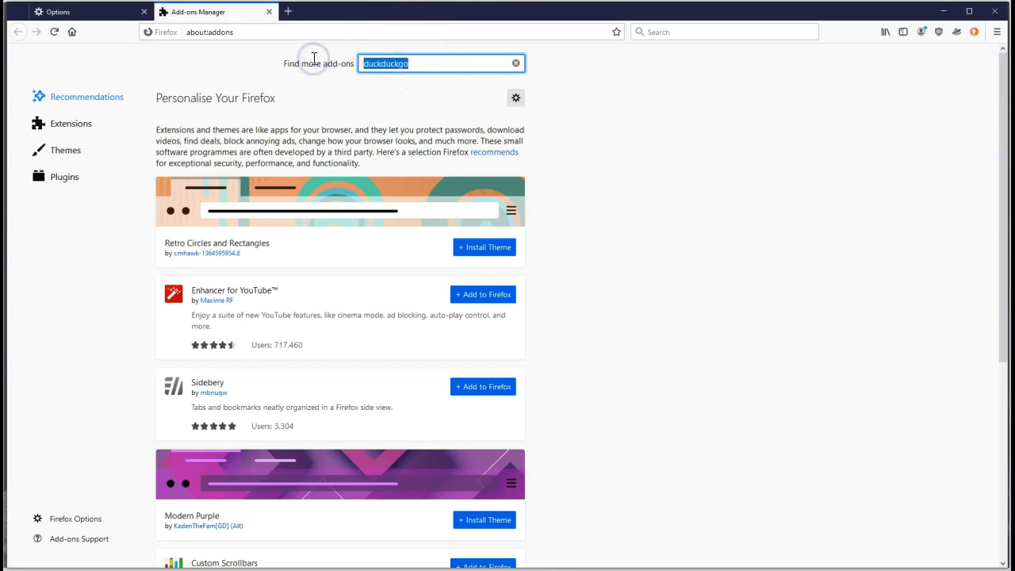
type("https")
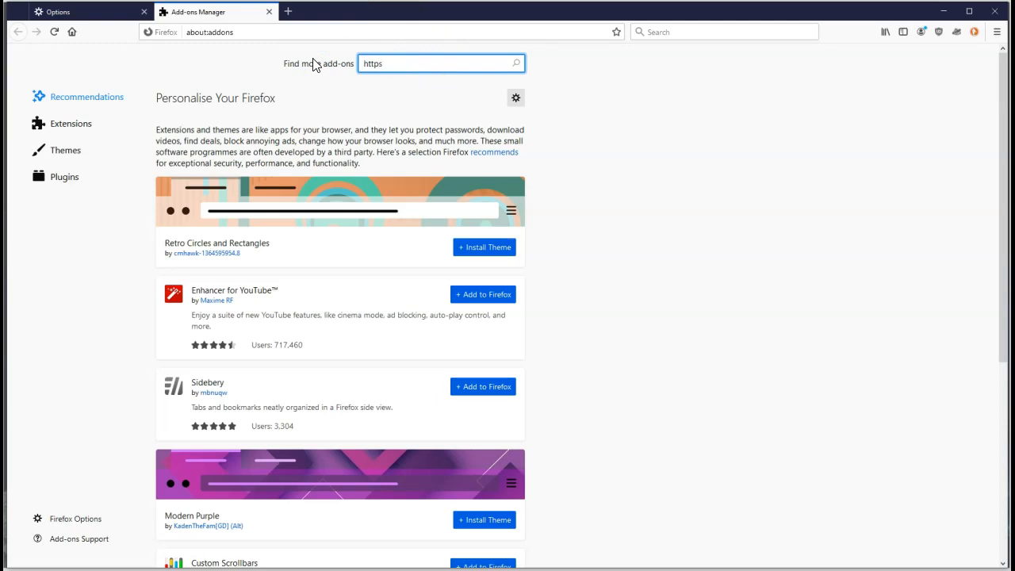
type(" everywhere")
key("Return")
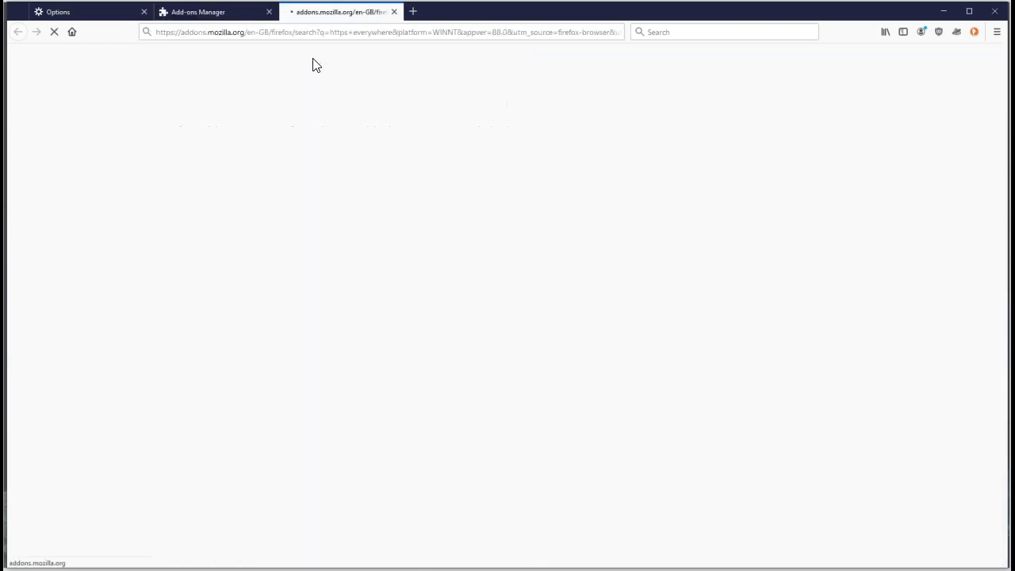
- Add the HTTPS Everywhere extension to Firefox, accepting its permissions and allowing it to run in Private Windows
left_click(530, 235)
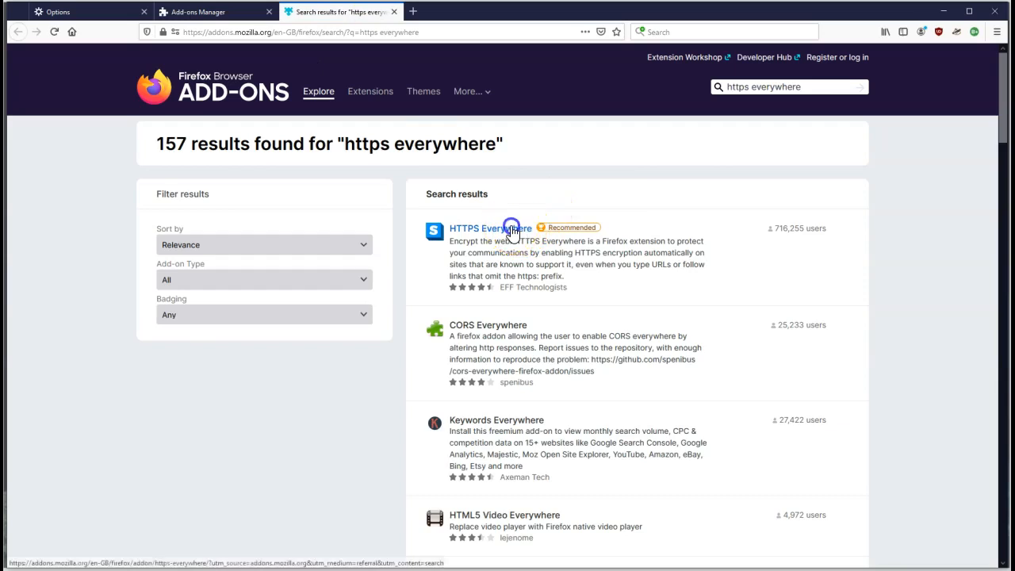
left_click(536, 280)
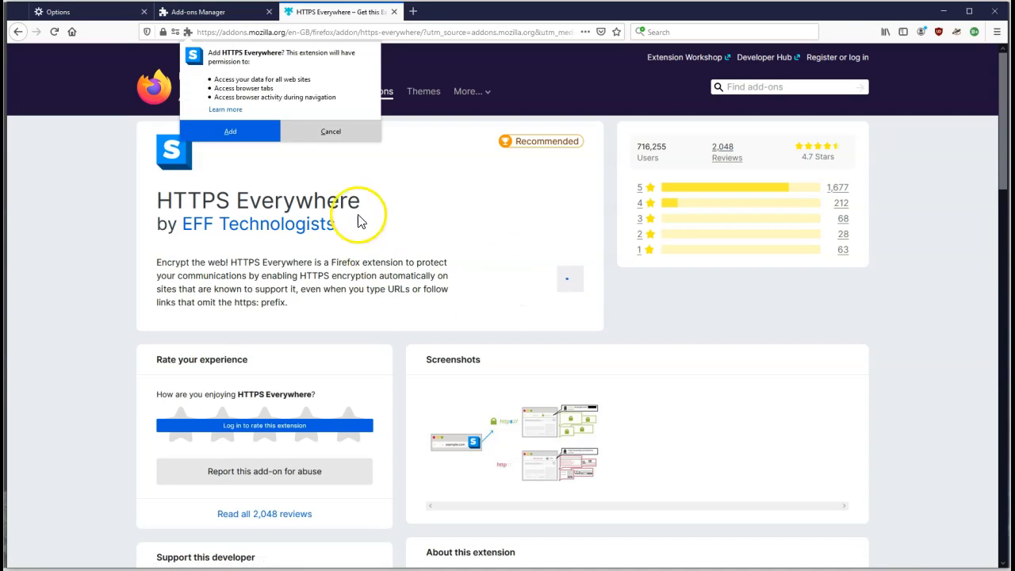
left_click(236, 133)
left_click(857, 96)
left_click(905, 119)
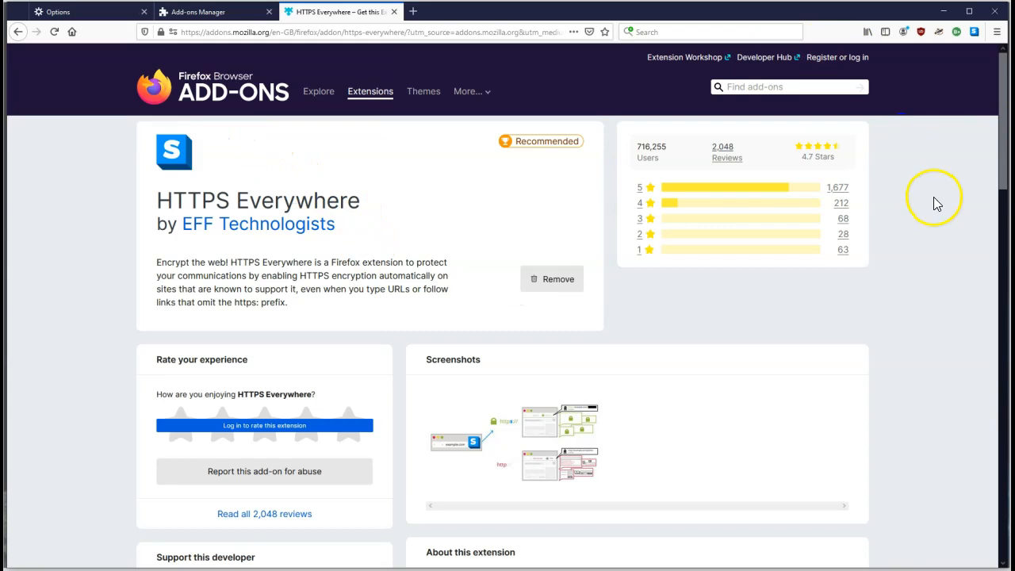
- Turn on Encrypt All Sites Eligible in the HTTPS Everywhere extension's settings
left_click(975, 33)
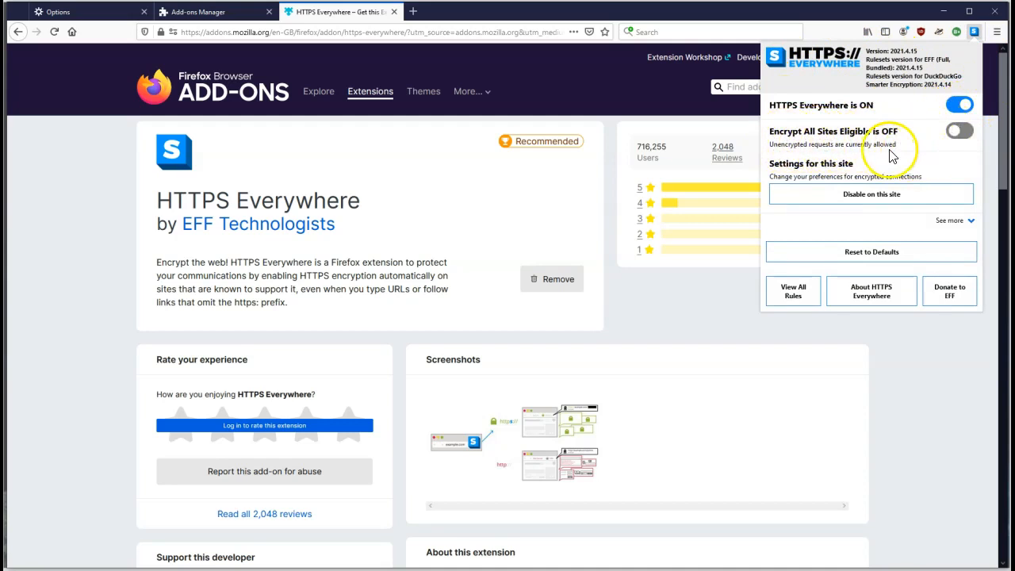
left_click(958, 130)
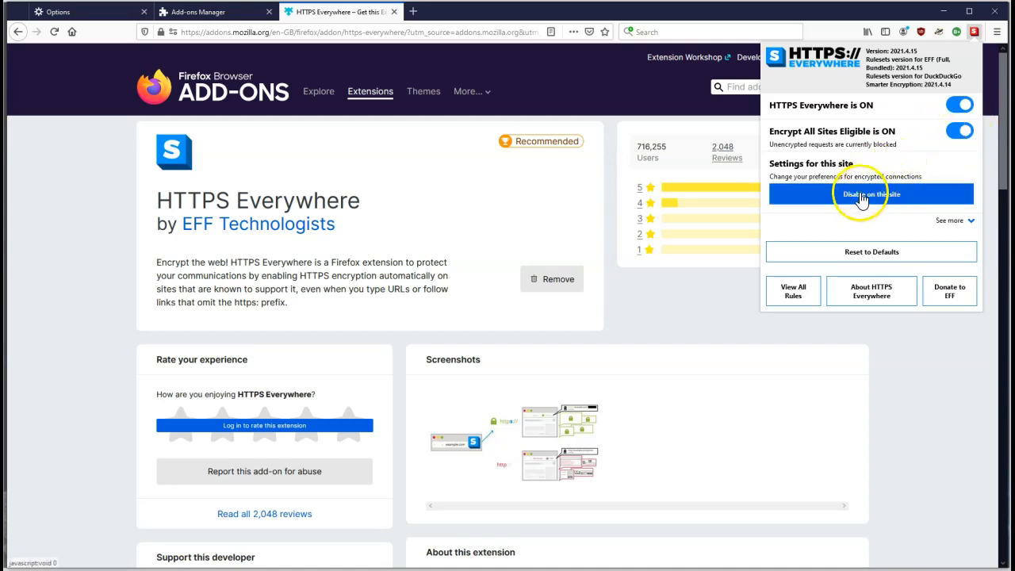
left_click(975, 33)
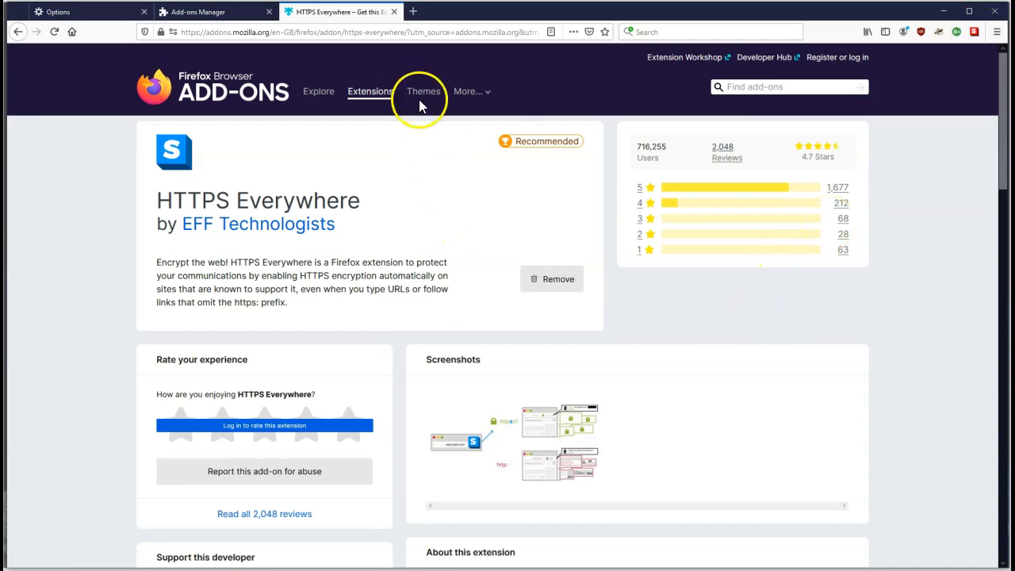
- Close the HTTPS Everywhere page and search for the add-on "lastpass" from the Add-ons Manager
left_click(395, 12)
left_click_drag(429, 64, 297, 60)
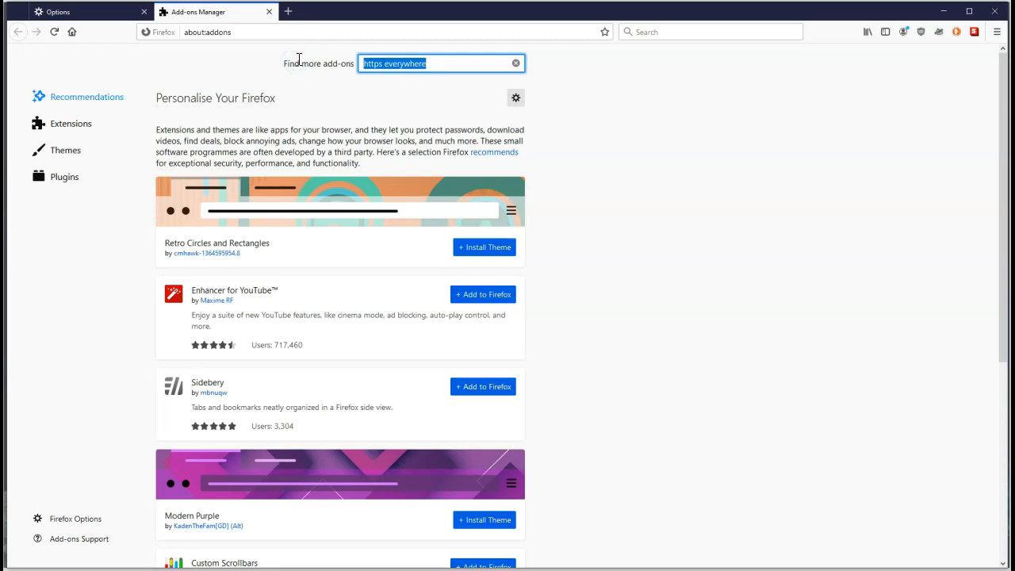
type("lastpass")
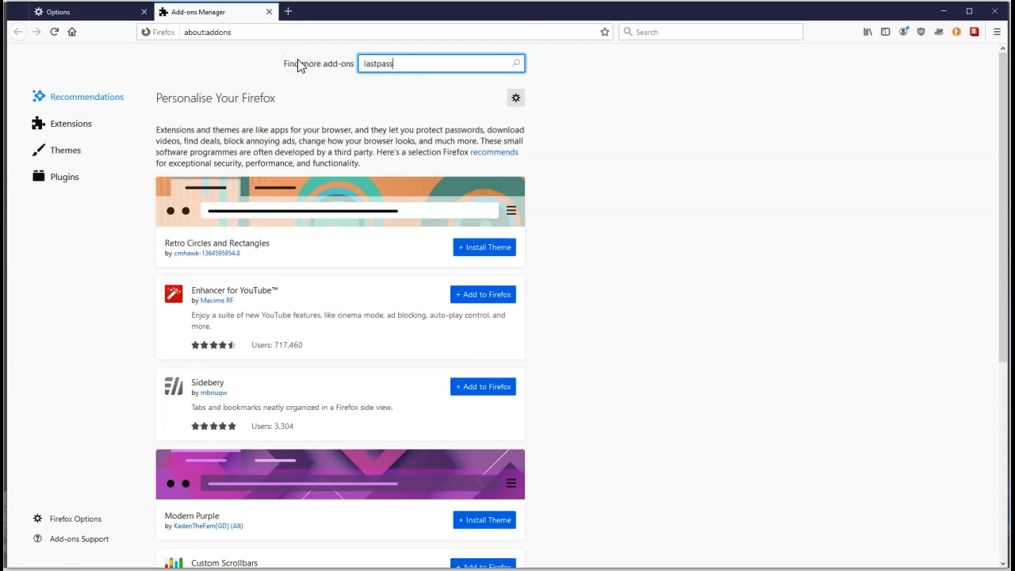
key("Return")
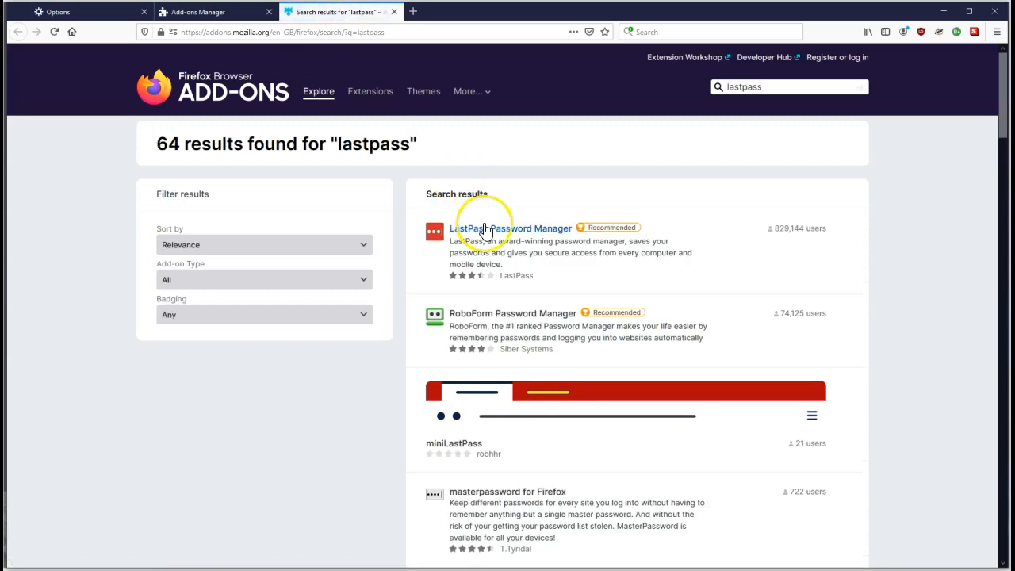
- Add the LastPass Password Manager extension to Firefox, accepting its permissions and allowing it to run in Private Windows
left_click(489, 230)
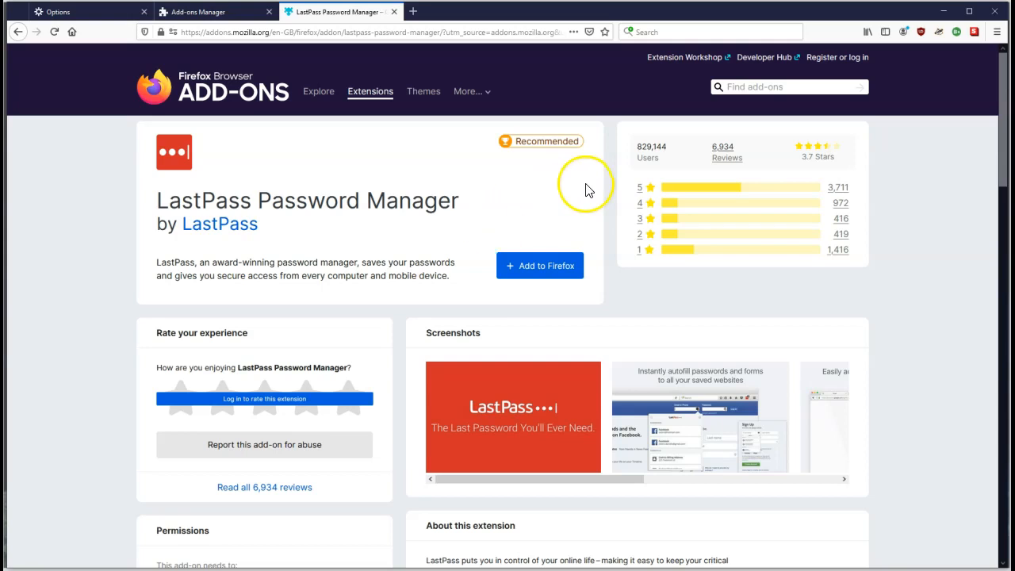
left_click(536, 269)
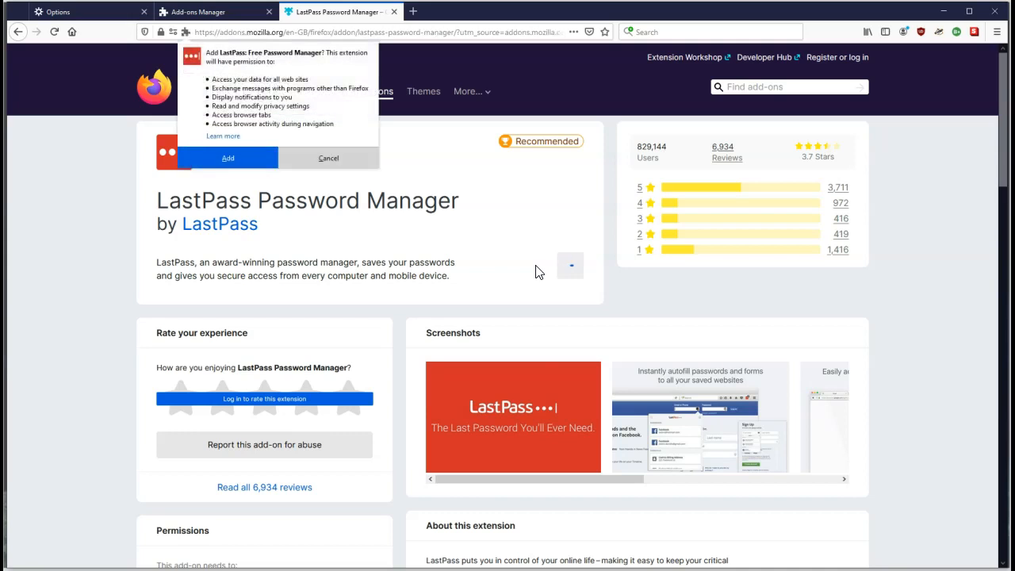
left_click(230, 158)
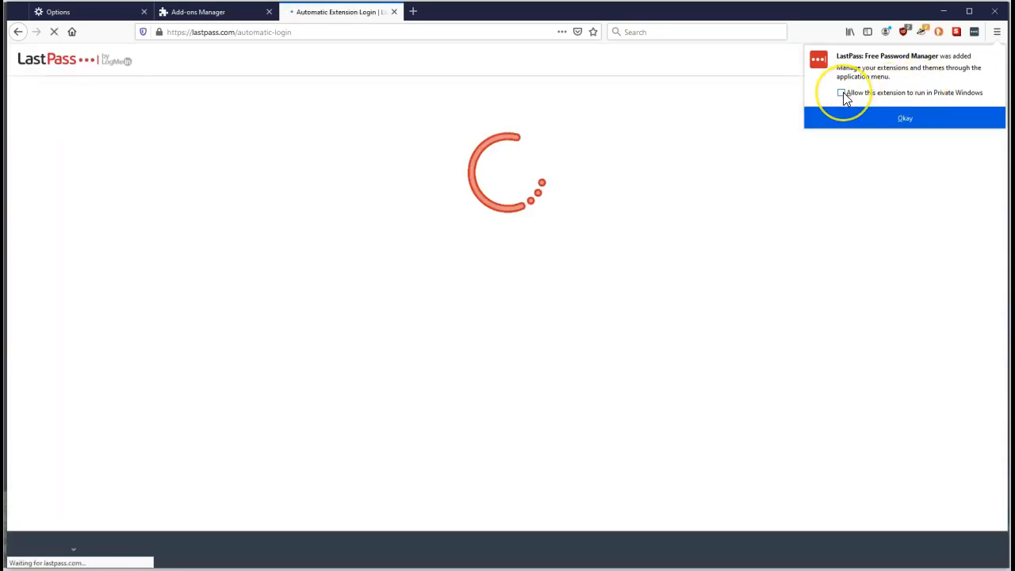
left_click(843, 92)
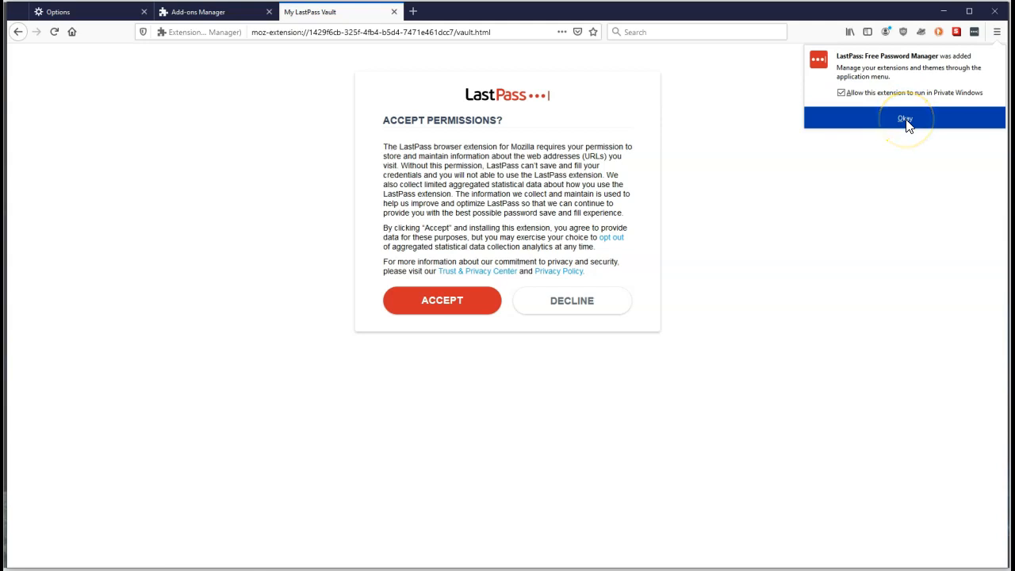
left_click(905, 119)
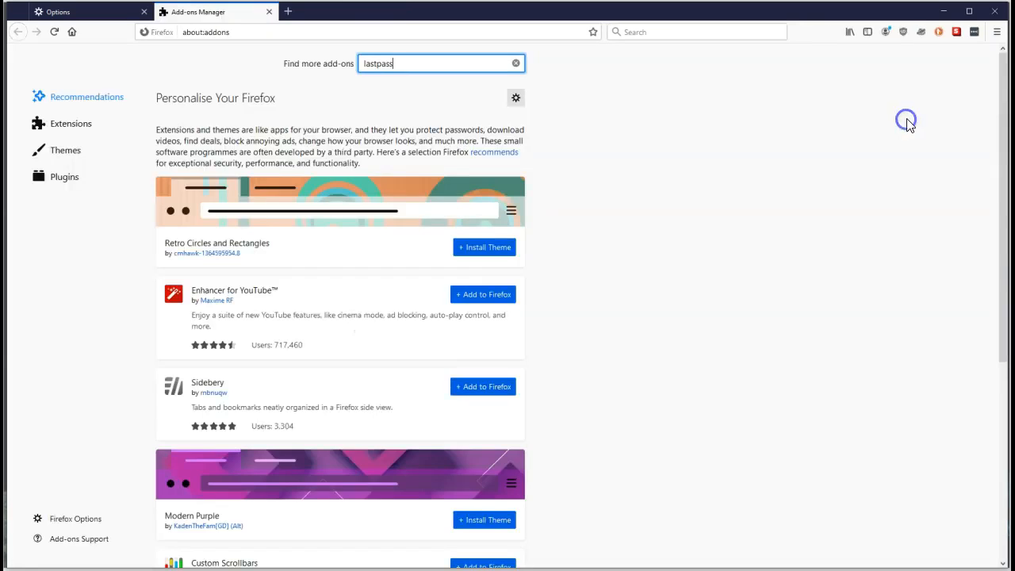
- Accept the LastPass extension's permissions request and close its login popup
left_click(975, 35)
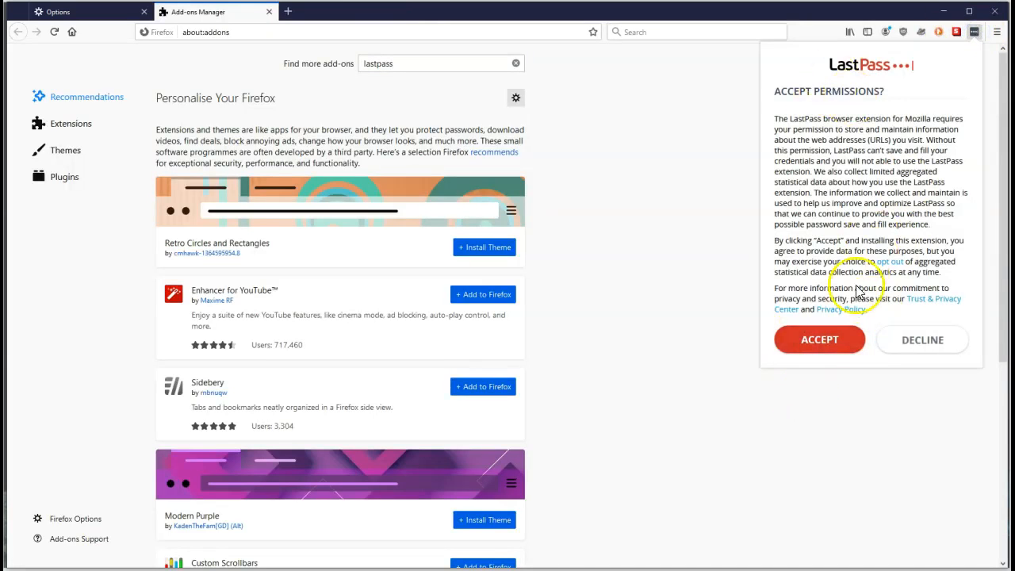
left_click(817, 352)
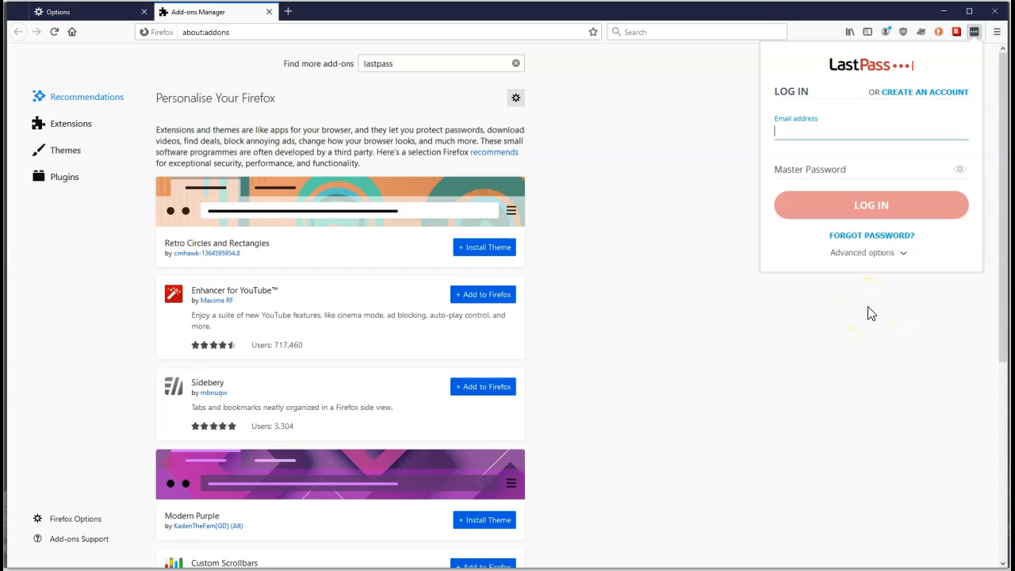
left_click(974, 32)
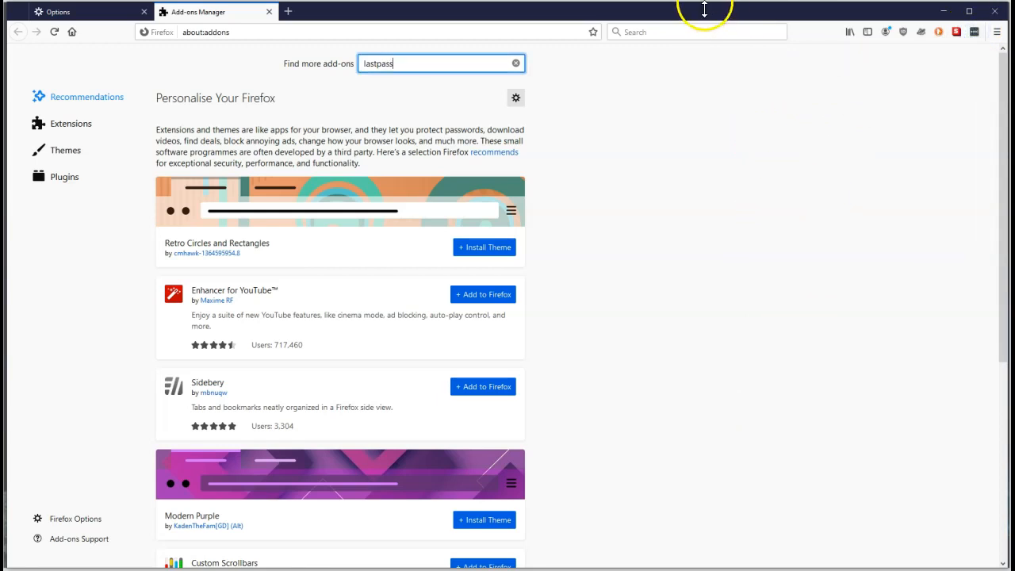
- Set the Bookmarks Toolbar to Always Show
right_click(808, 32)
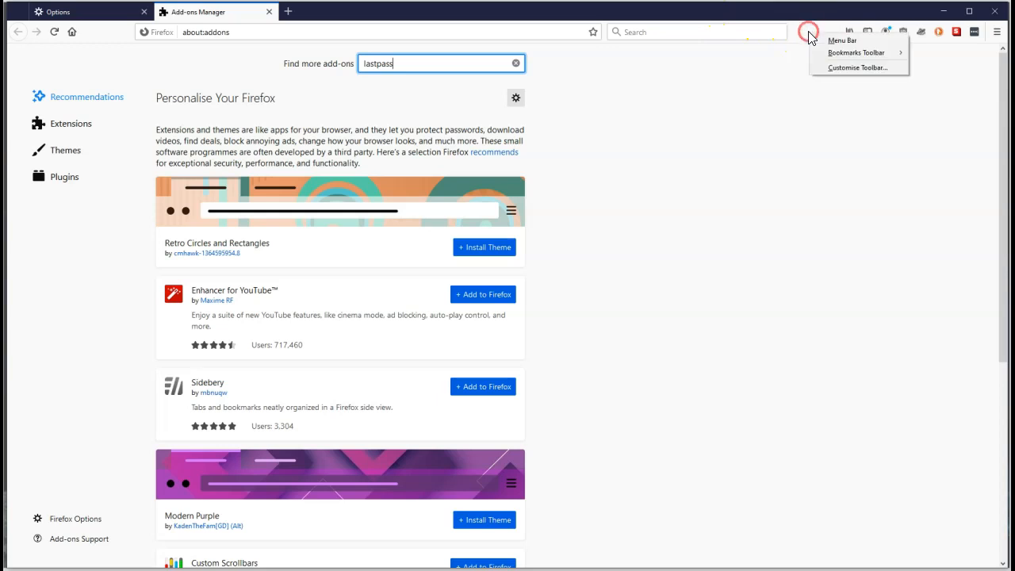
left_click(845, 55)
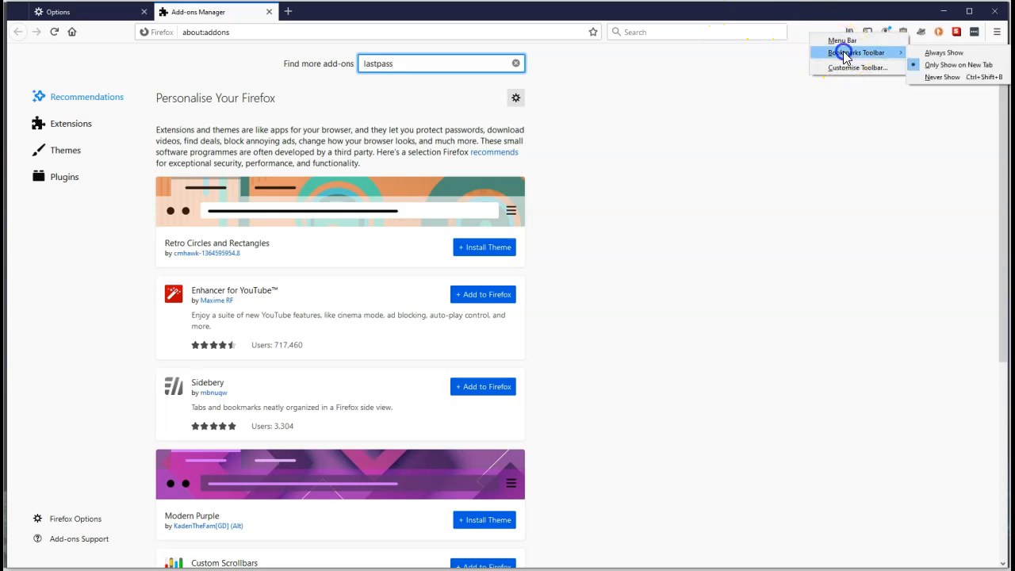
left_click(931, 52)
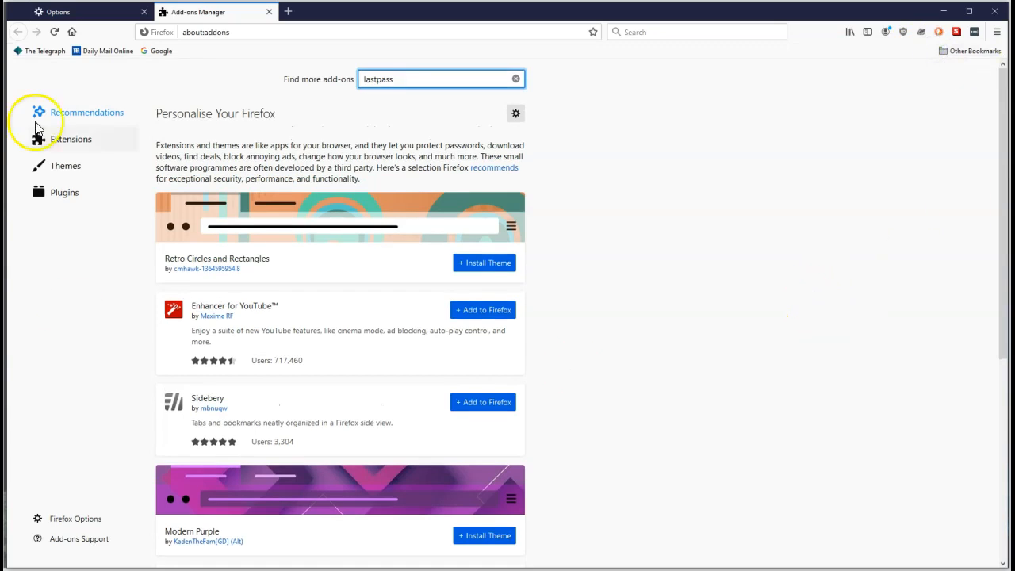
- Open the bookmarked Daily Mail Online site, block its notification request and look through the home page
left_click(104, 54)
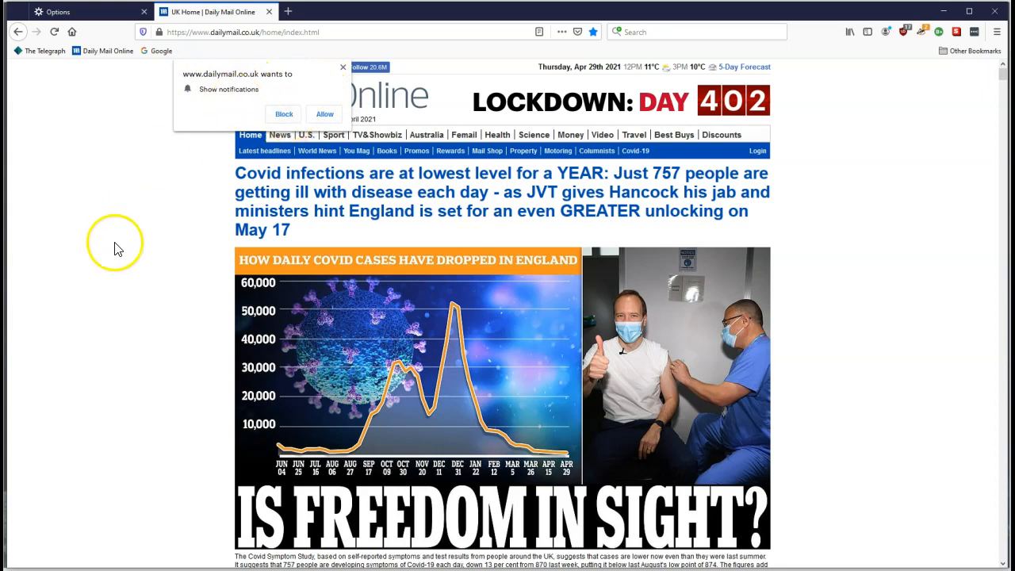
left_click(284, 117)
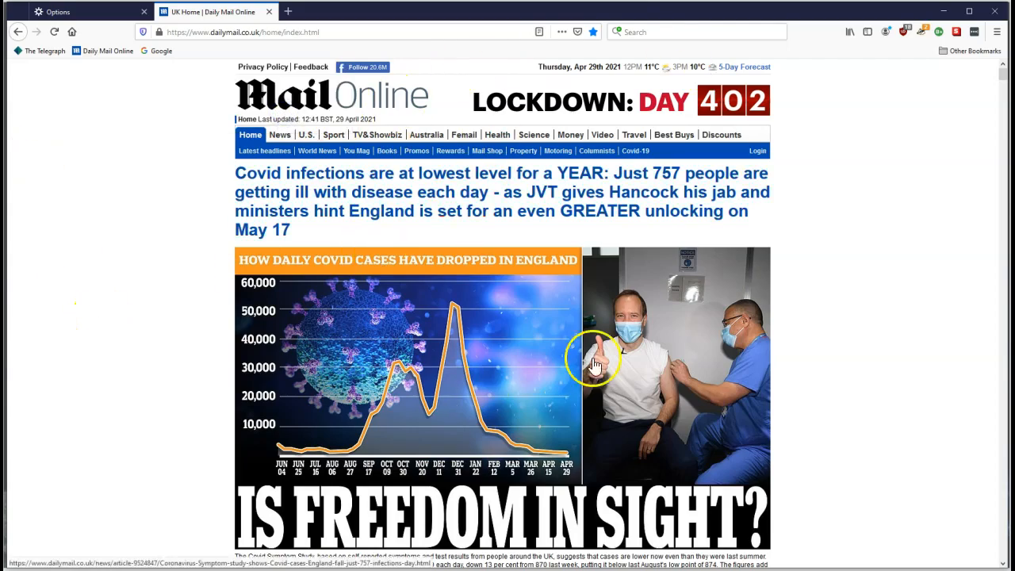
scroll(897, 356, "down", 15)
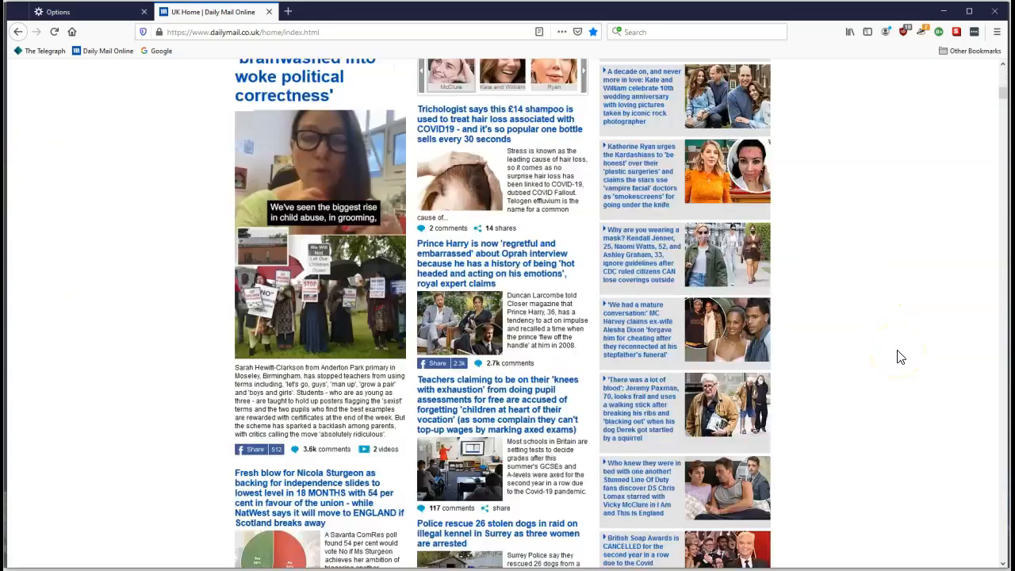
scroll(897, 356, "up", 15)
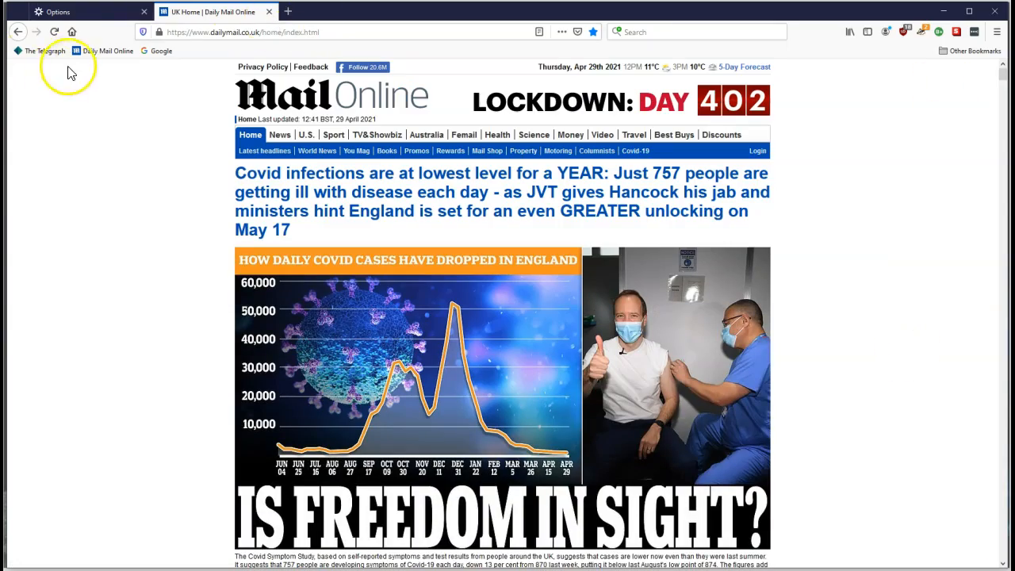
- Open the bookmarked Telegraph site and examine what uBlock Origin has blocked on its home page
left_click(47, 54)
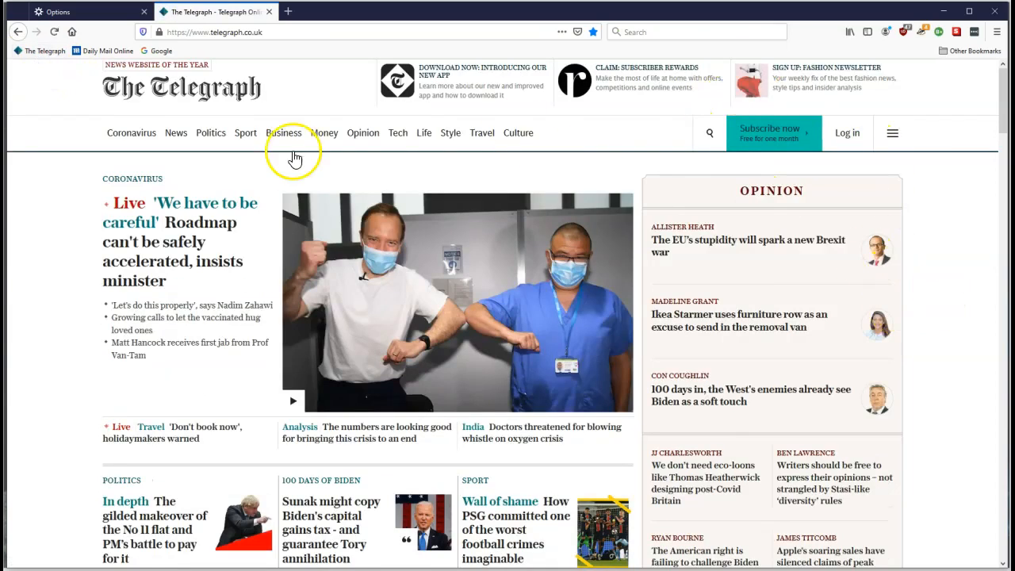
scroll(948, 211, "down", 3)
scroll(947, 211, "up", 3)
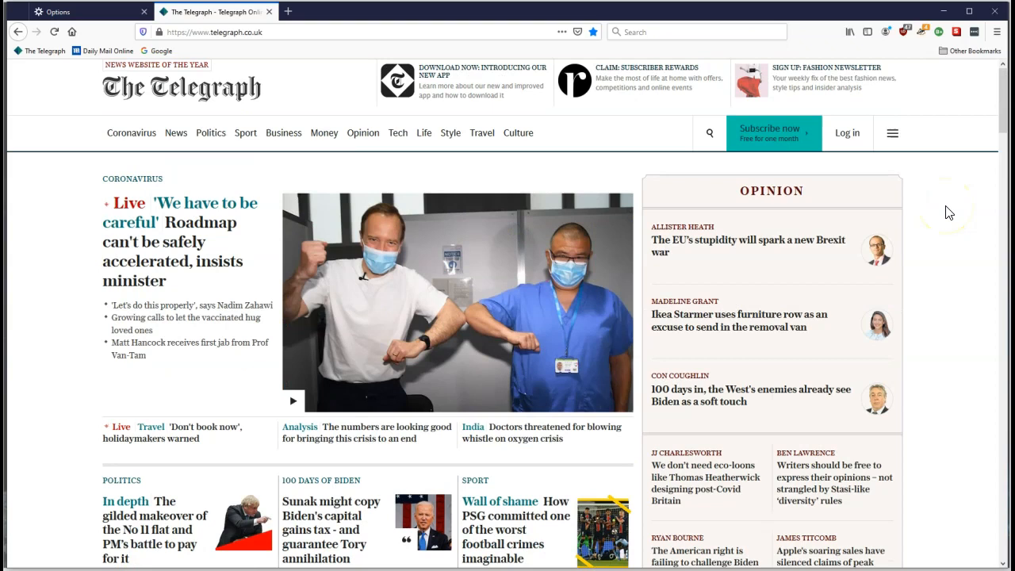
left_click(904, 32)
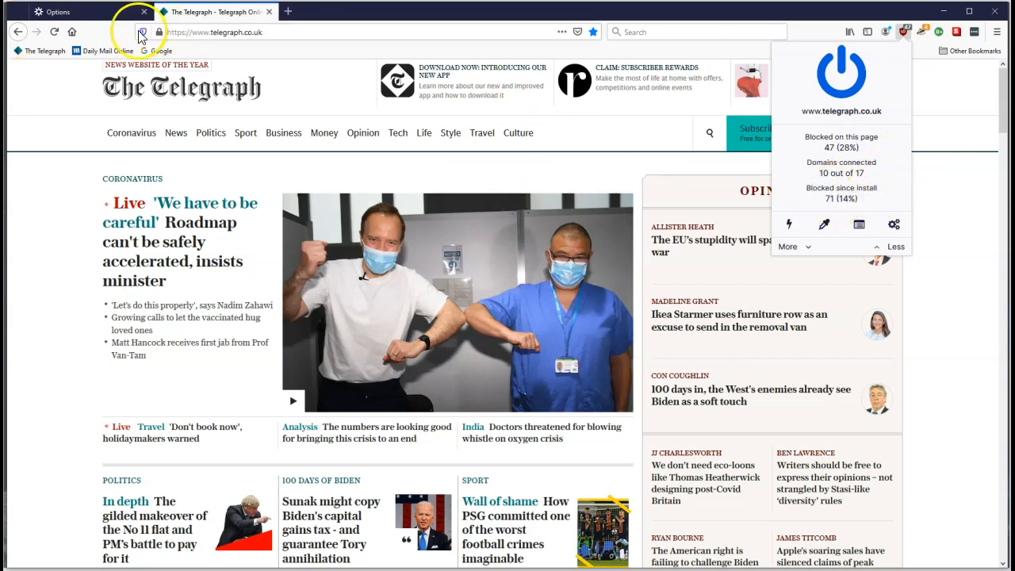
- View Privacy Badger's introduction page and the DuckDuckGo extension's options, closing the page when done
left_click(921, 34)
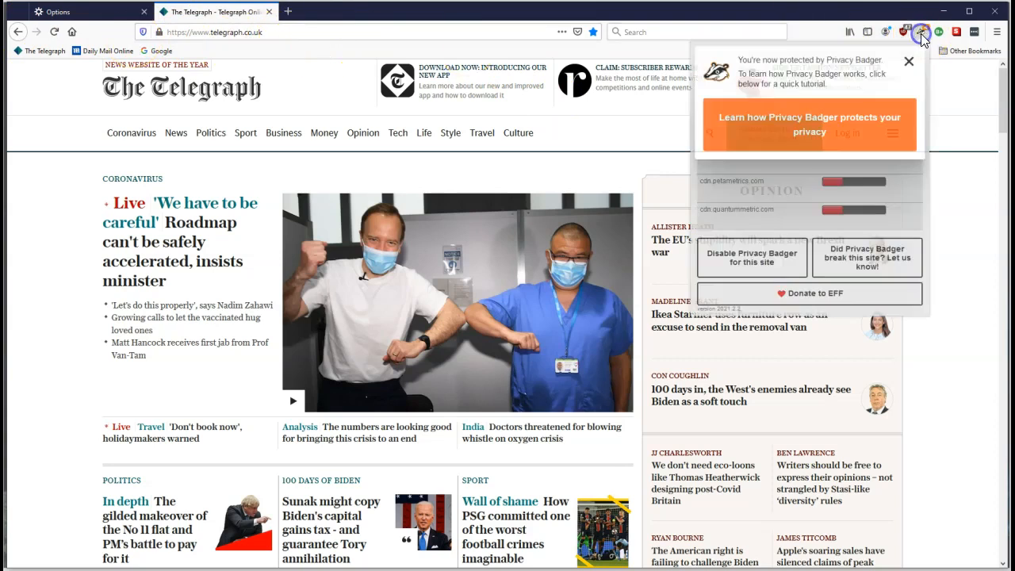
left_click(822, 121)
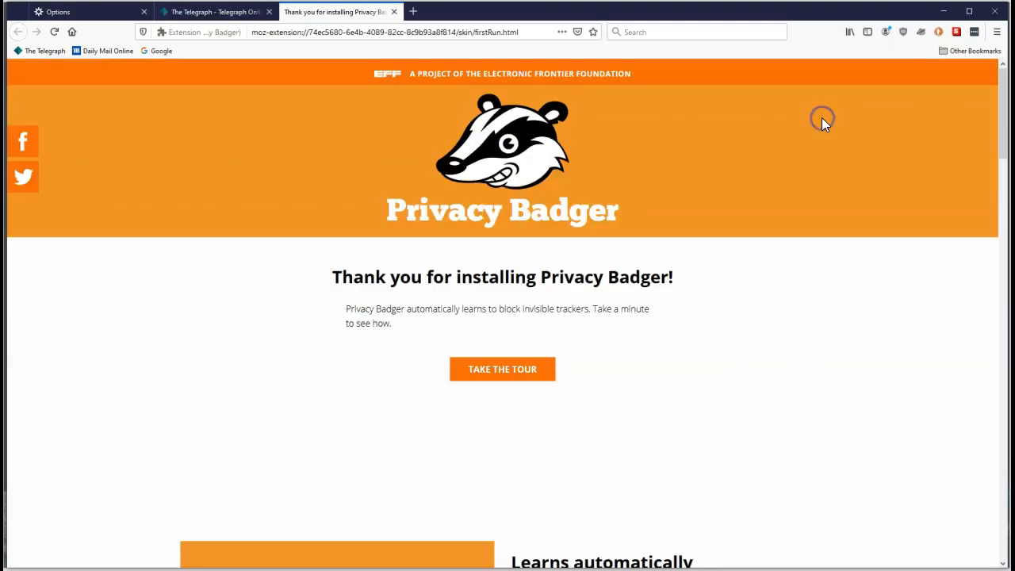
left_click(938, 33)
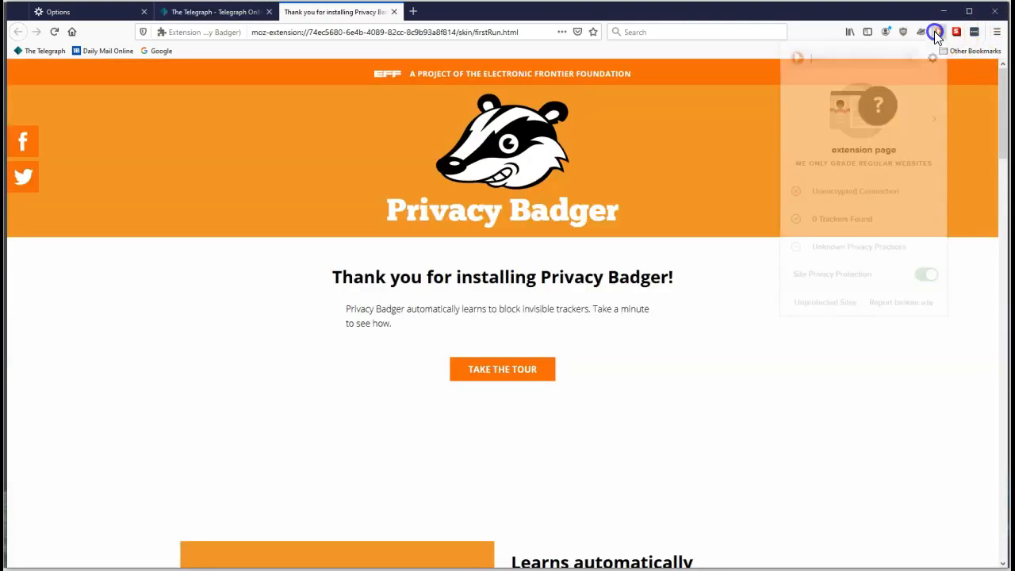
left_click(932, 61)
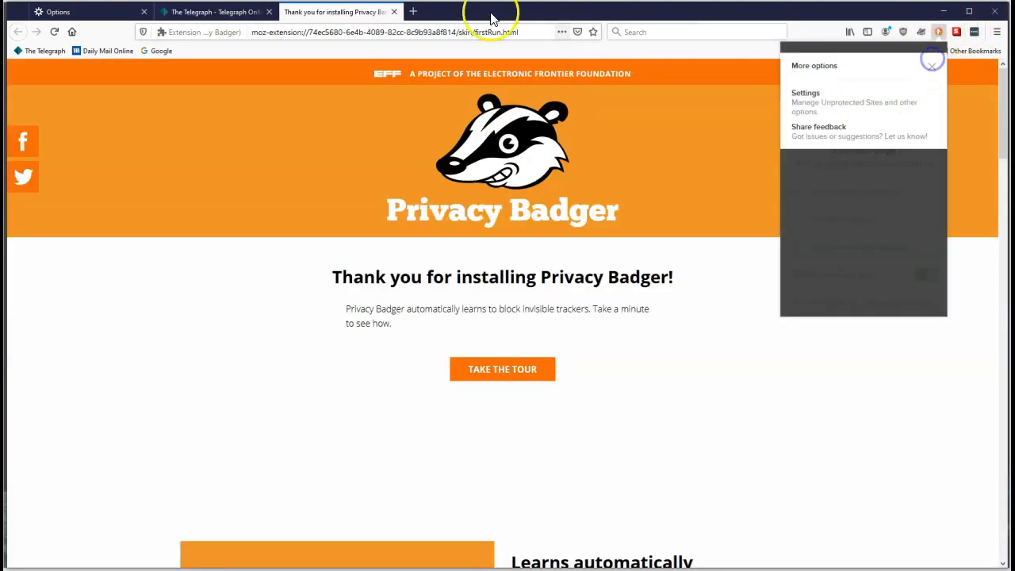
left_click(394, 11)
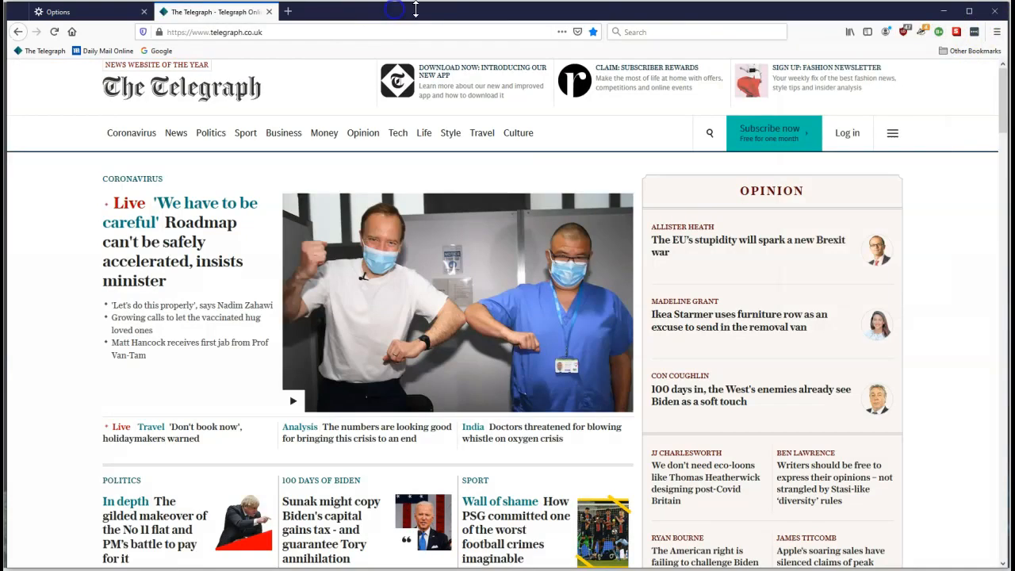
- Examine the trackers blocked on the Telegraph page in Privacy Badger and in DuckDuckGo's detailed tracker list
left_click(922, 32)
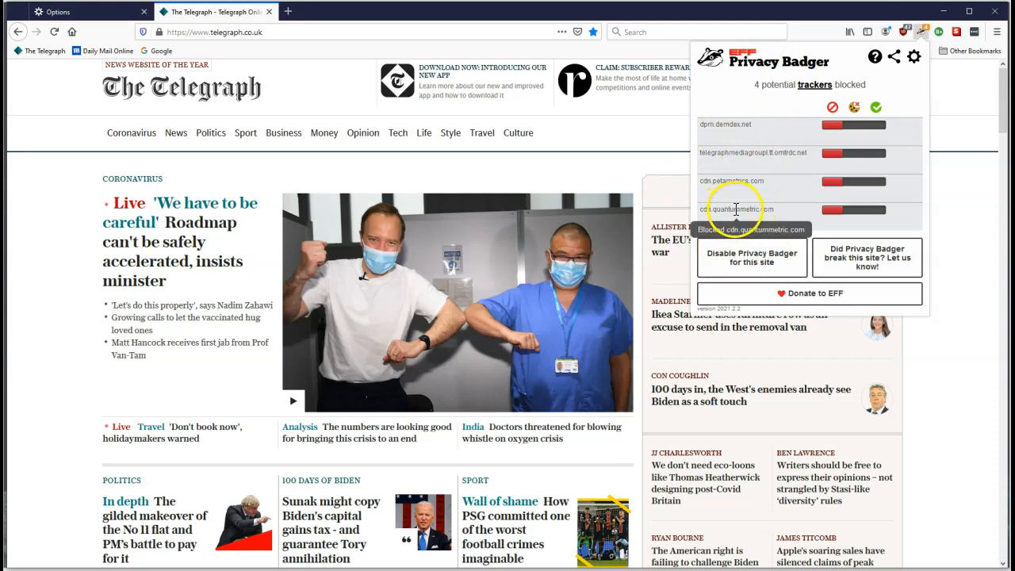
left_click(939, 33)
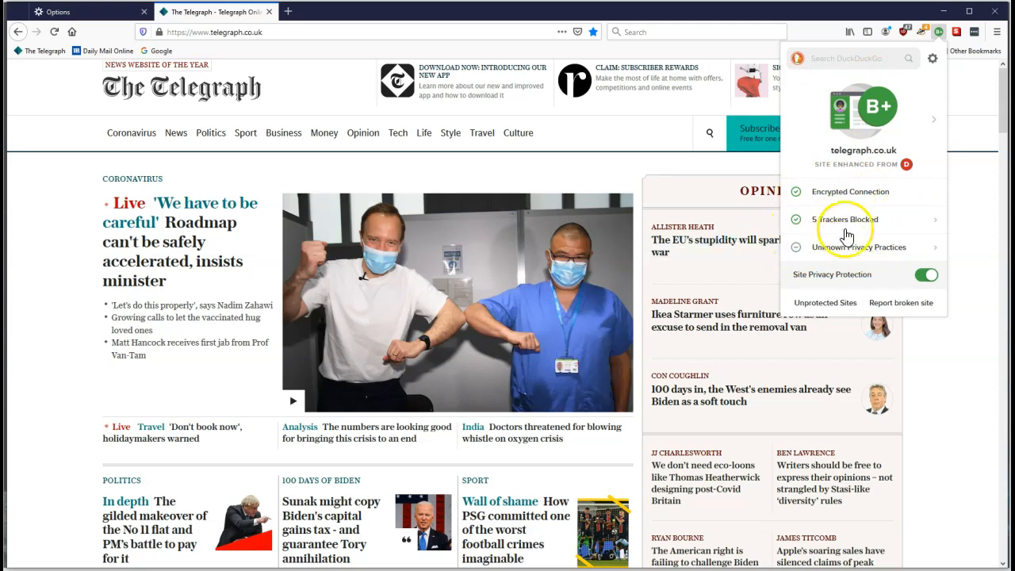
left_click(936, 220)
scroll(875, 182, "down", 2)
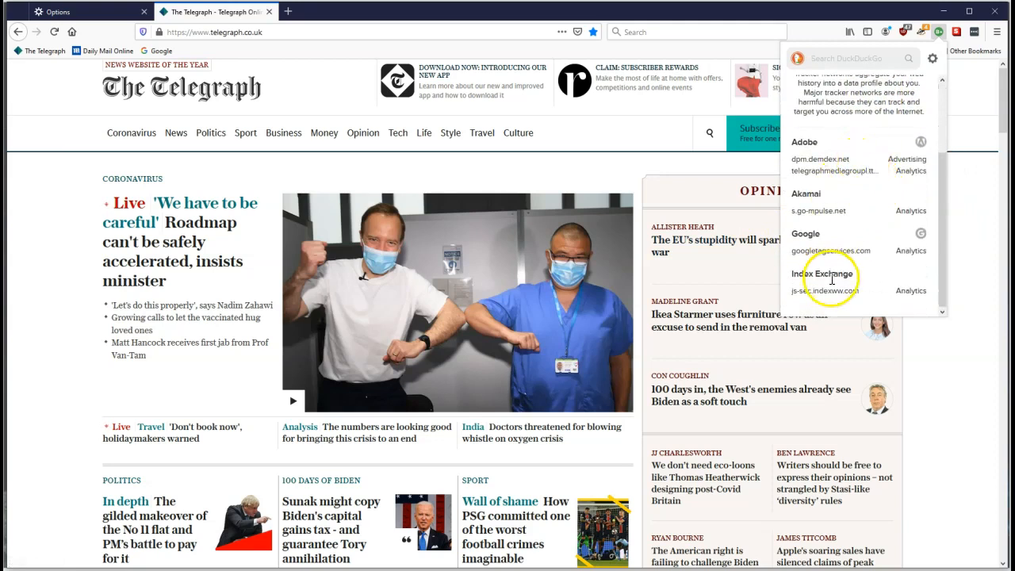
scroll(841, 175, "up", 2)
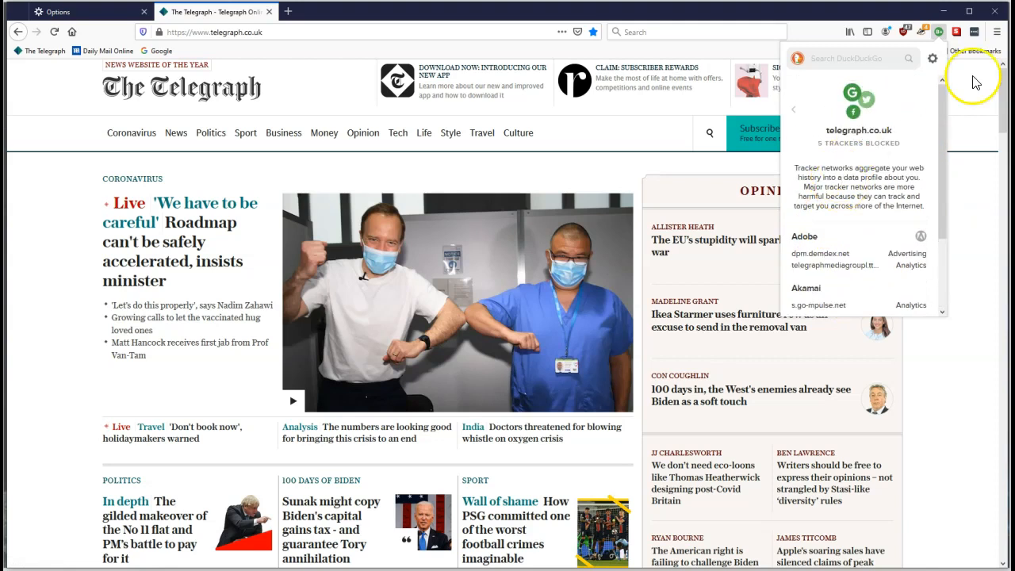
- Check the HTTPS Everywhere settings for the Telegraph page and view the LastPass login popup, closing it again
left_click(955, 33)
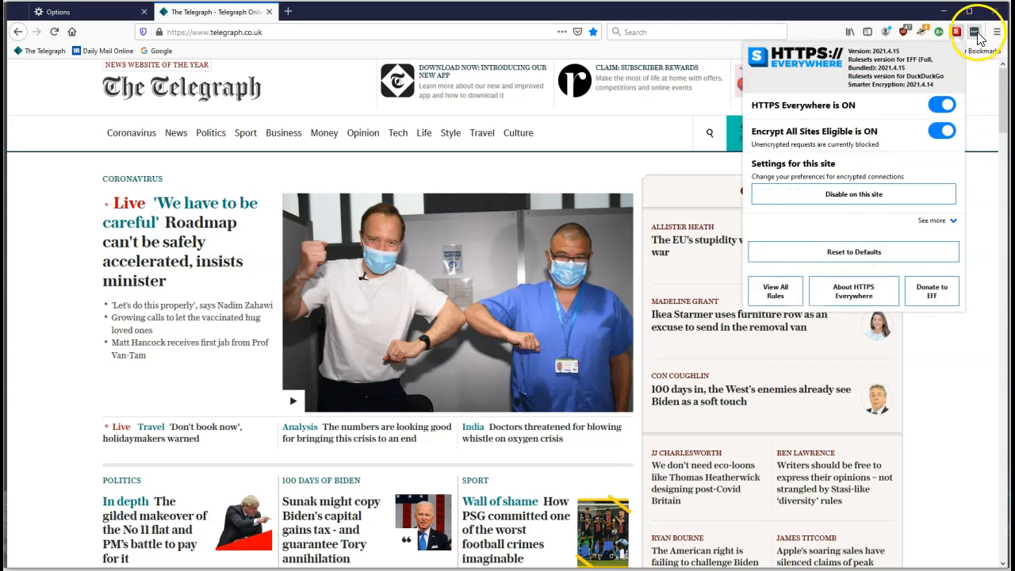
left_click(974, 32)
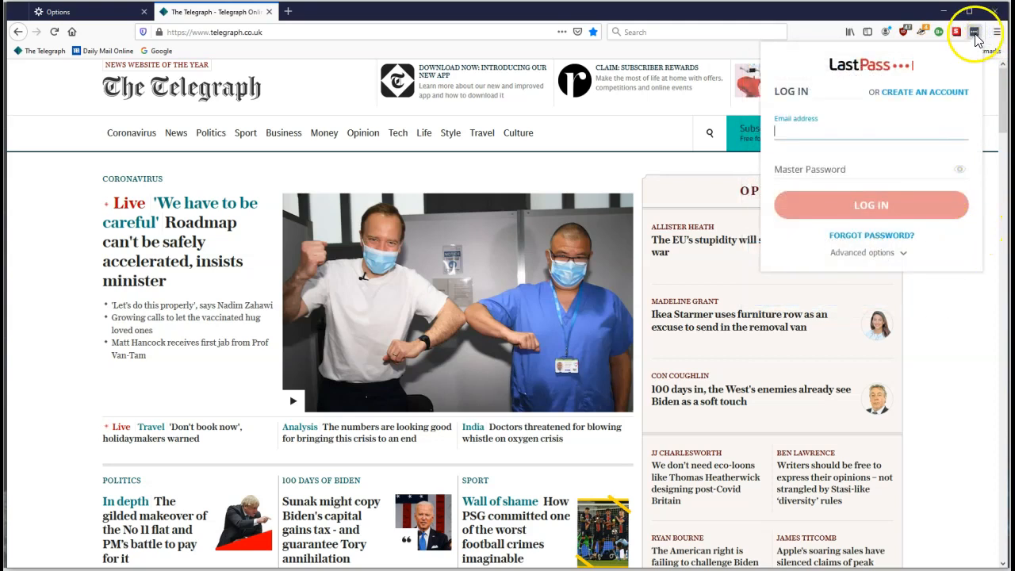
left_click(974, 32)
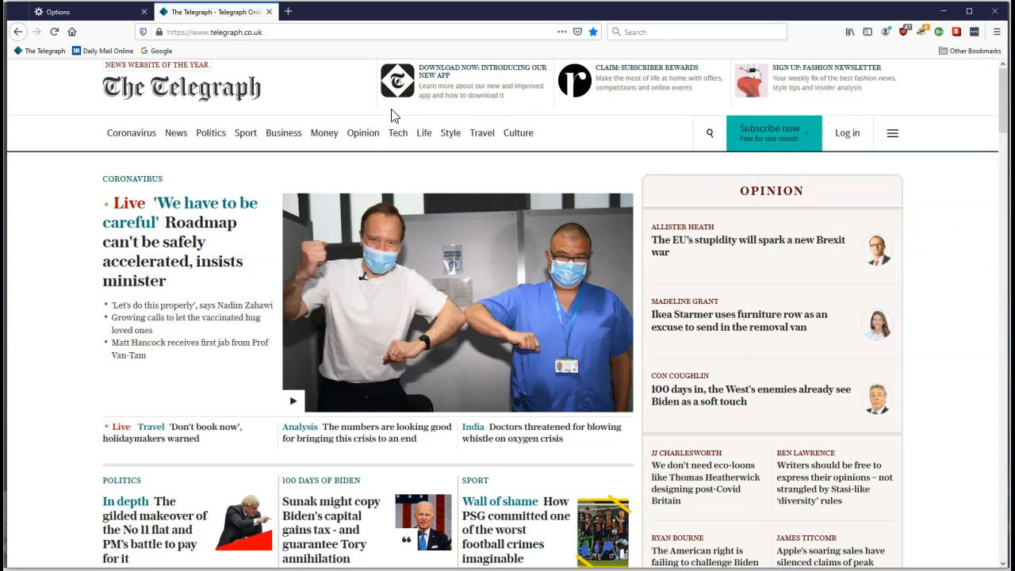
- Close Firefox, confirming that both open tabs should be closed
left_click(996, 12)
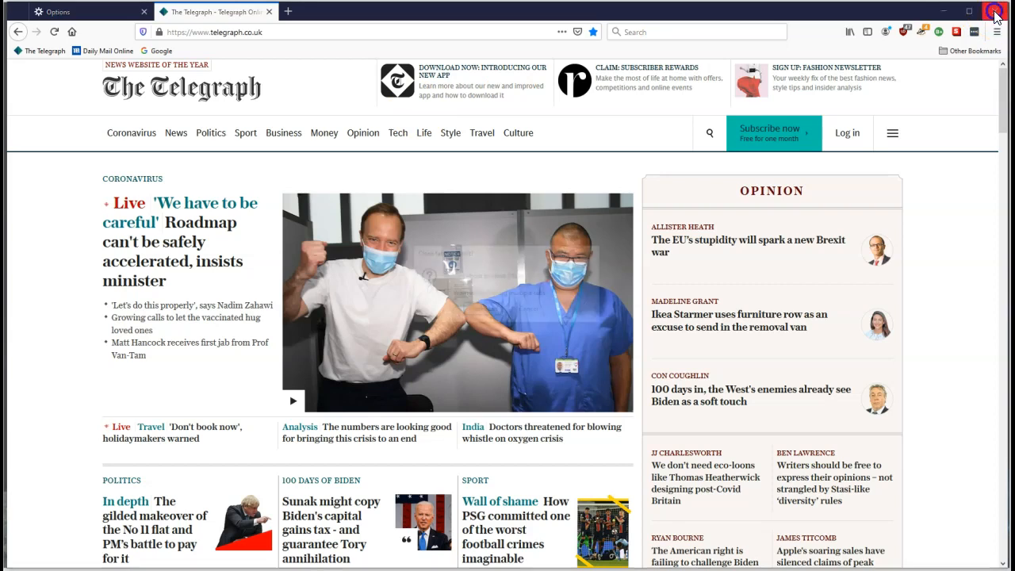
left_click(485, 310)
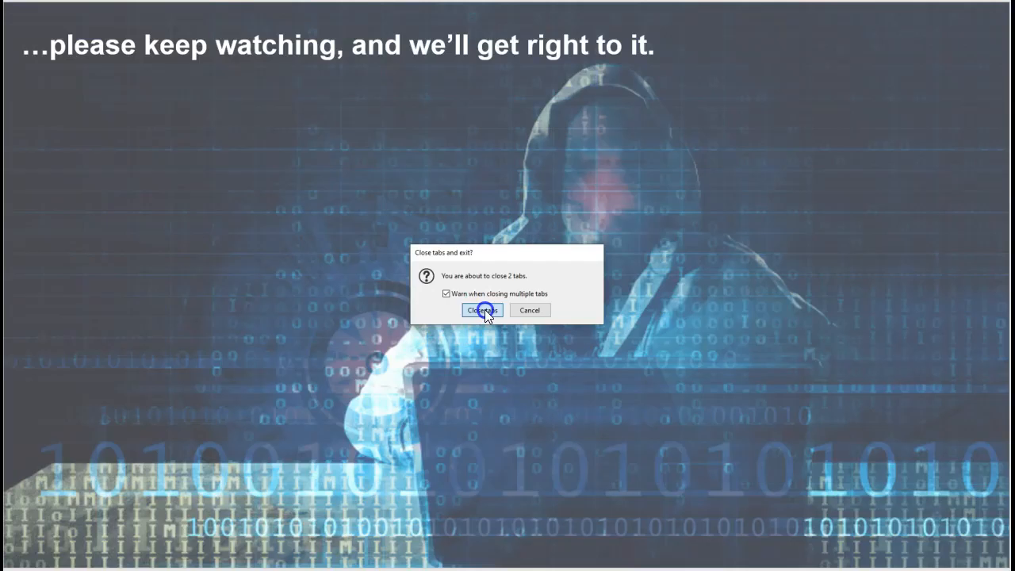
left_click(319, 246)
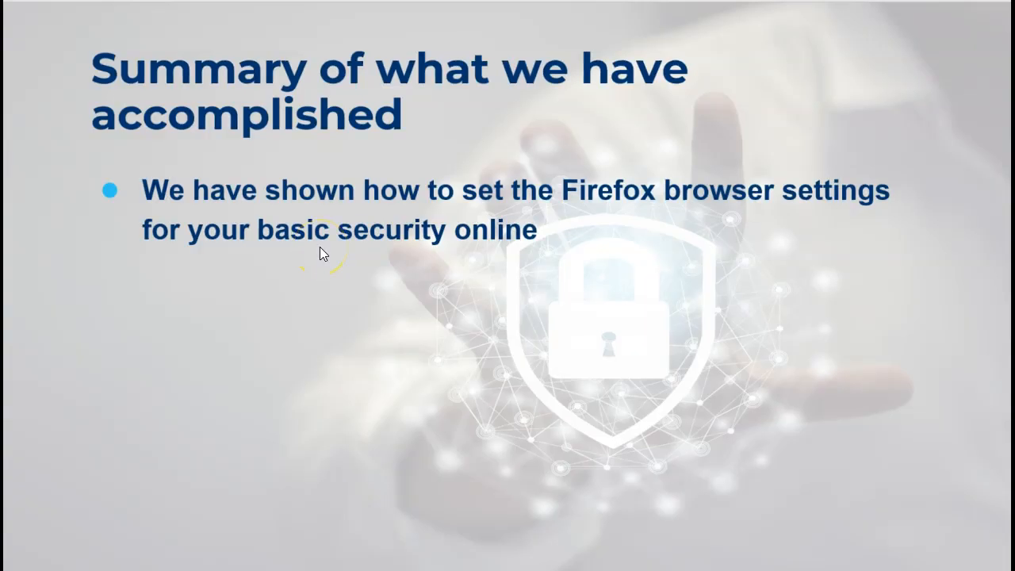